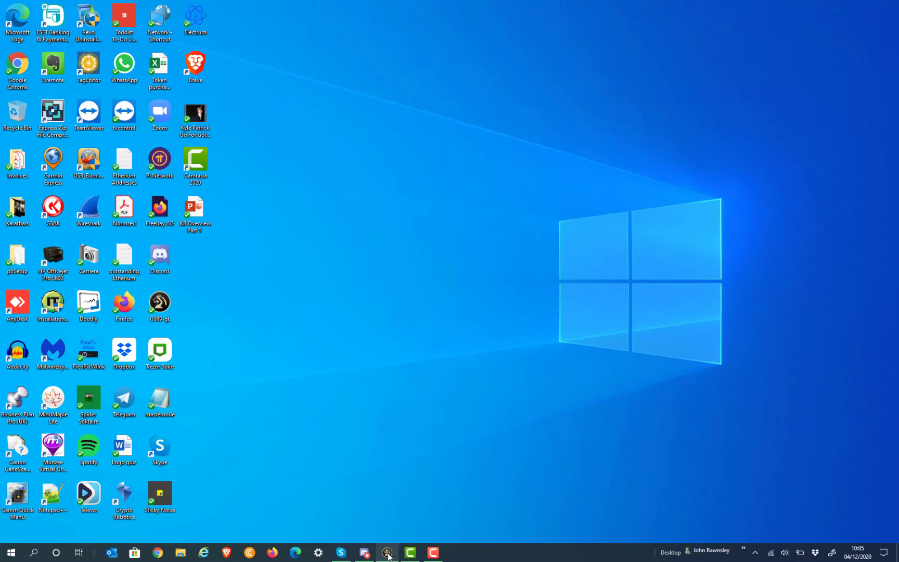
# Open the G999Backup folder on the flash drive (F:) in File Explorer.
pyautogui.moveTo(388, 555)
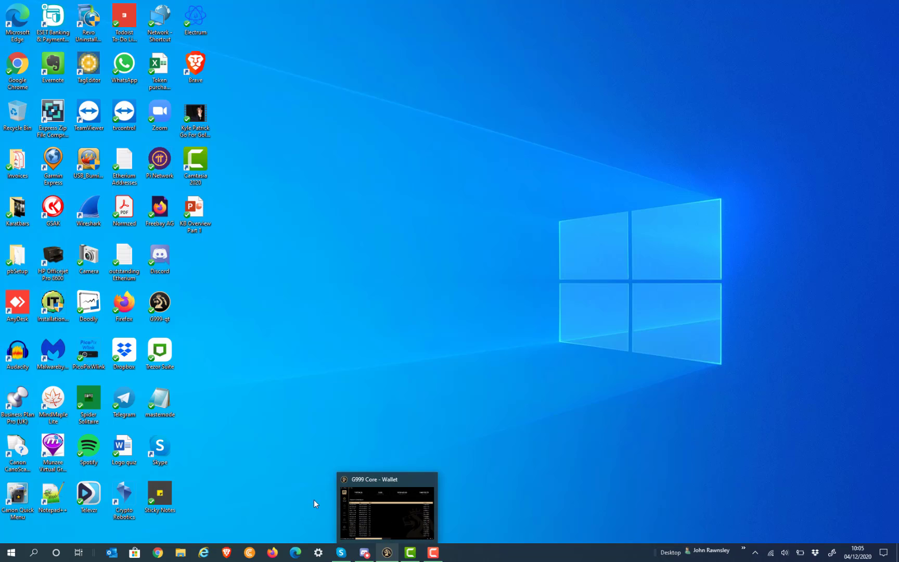
pyautogui.click(182, 558)
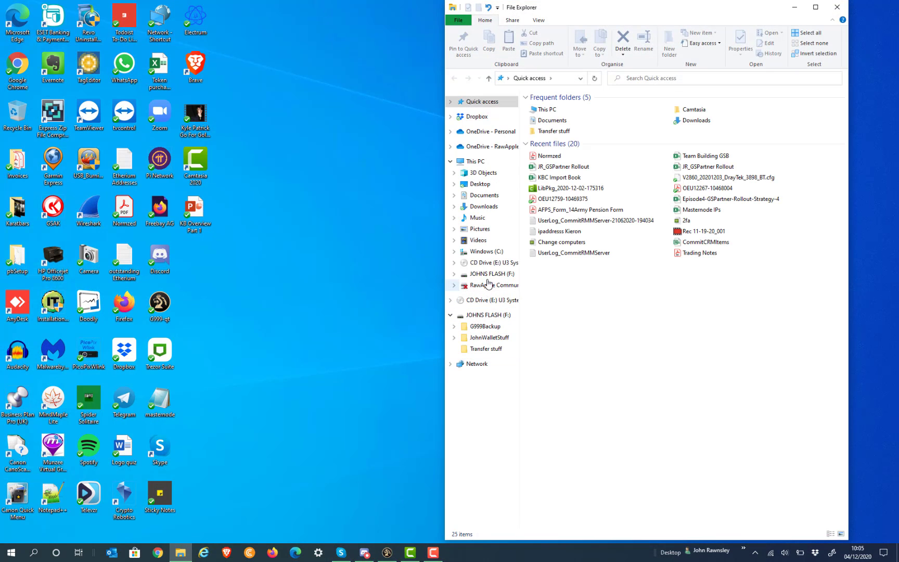
pyautogui.click(487, 275)
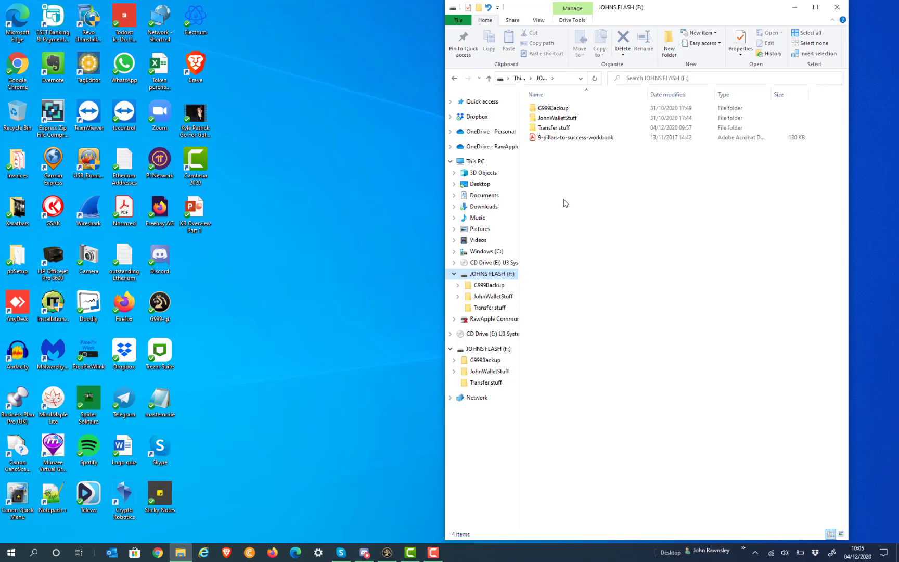
pyautogui.click(552, 110)
pyautogui.doubleClick(552, 113)
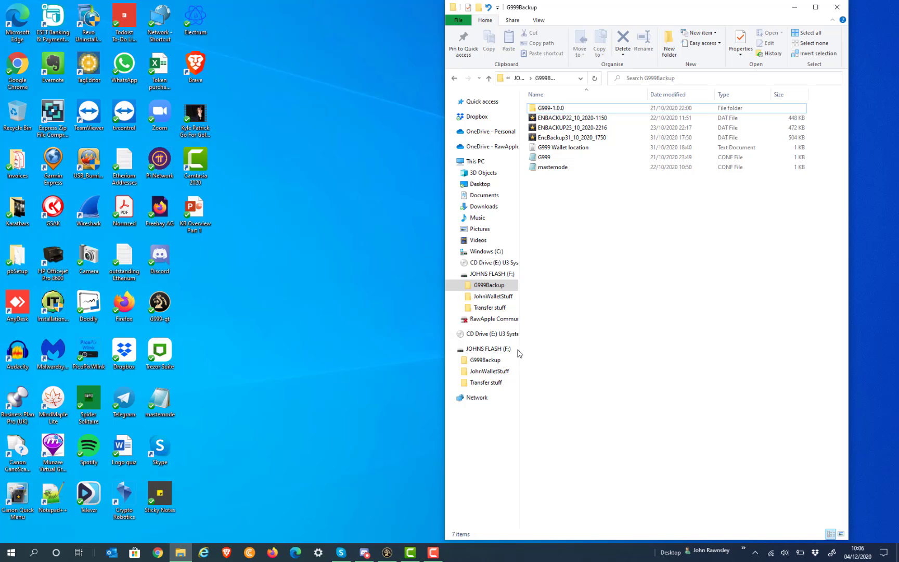
# Check the wallet's data folder at C:\LiveG999\data, then return to G999Backup.
pyautogui.click(451, 349)
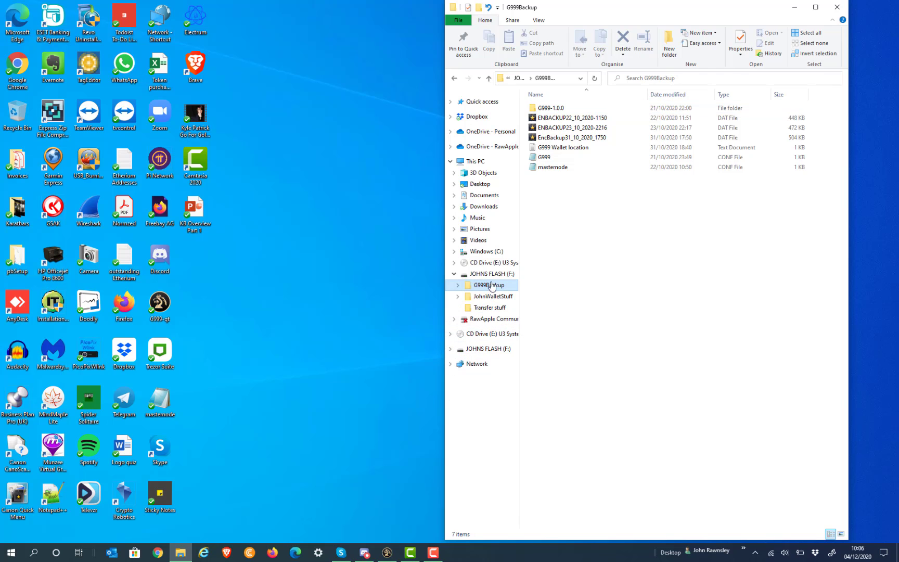
pyautogui.click(501, 252)
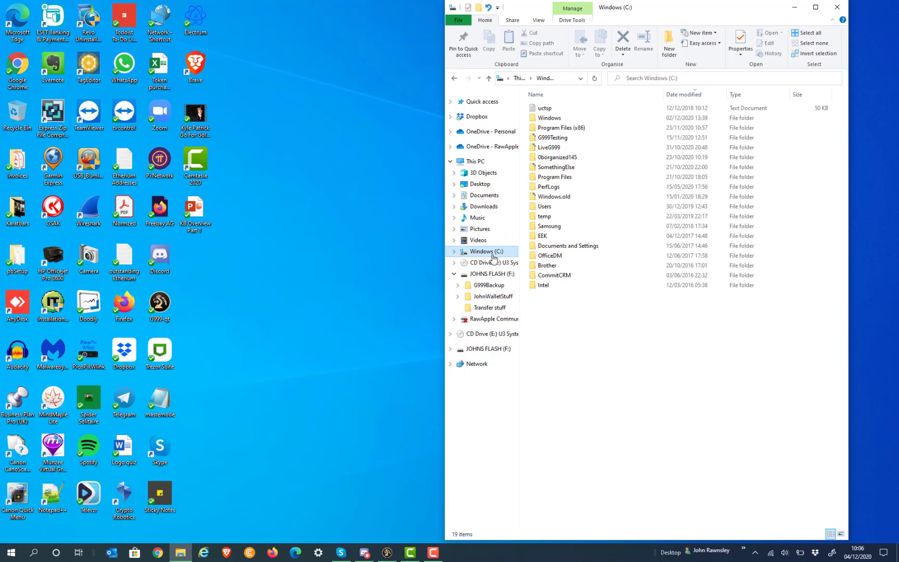
pyautogui.doubleClick(555, 148)
pyautogui.doubleClick(543, 109)
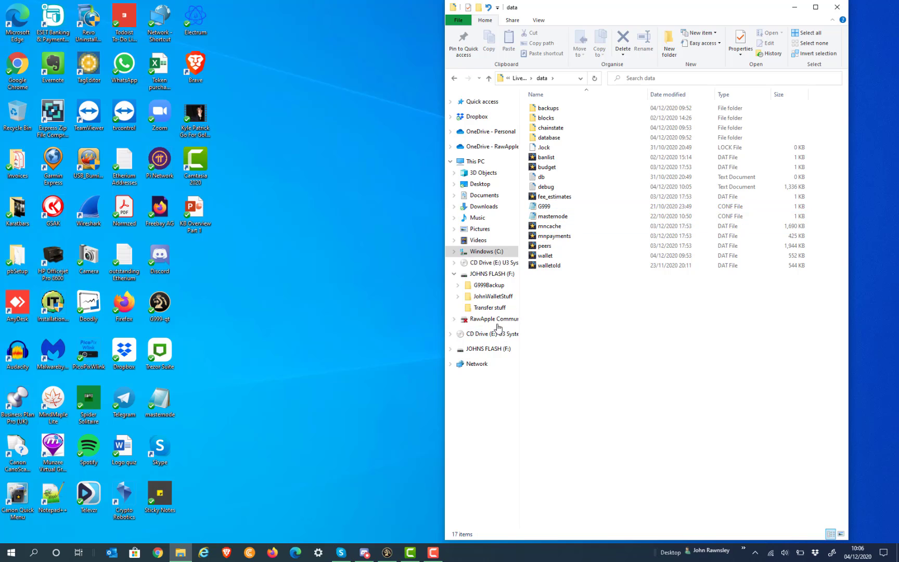
pyautogui.click(492, 285)
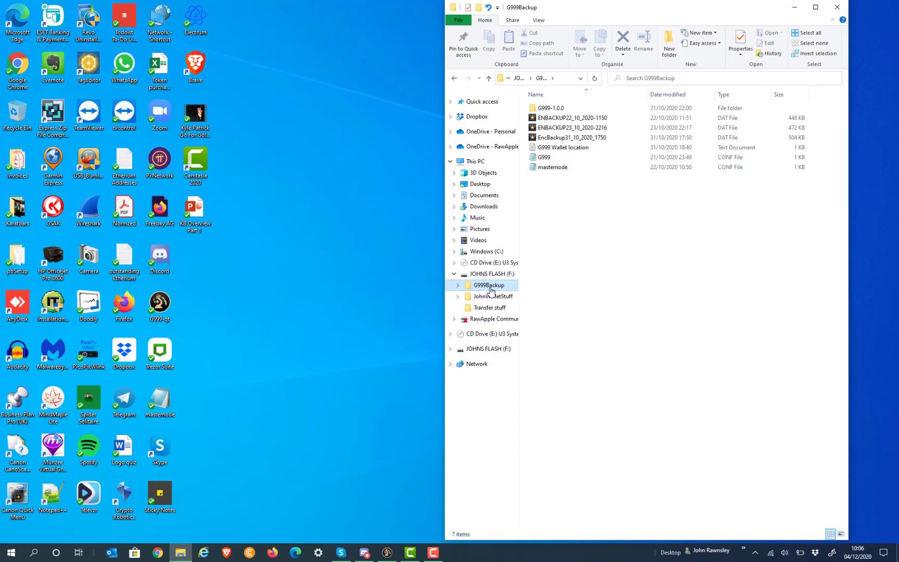
# Start a wallet backup and target the flash drive's G999Backup folder.
pyautogui.click(387, 555)
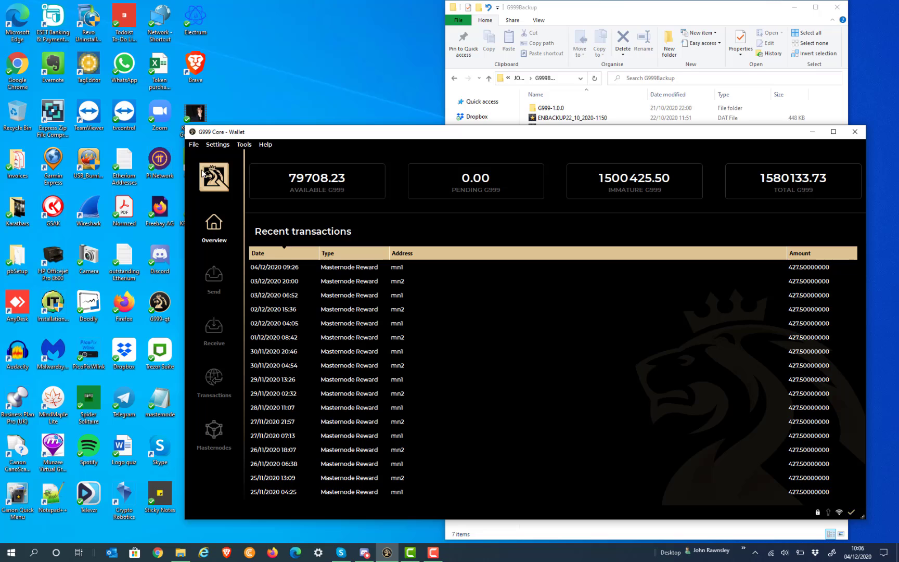
pyautogui.click(194, 145)
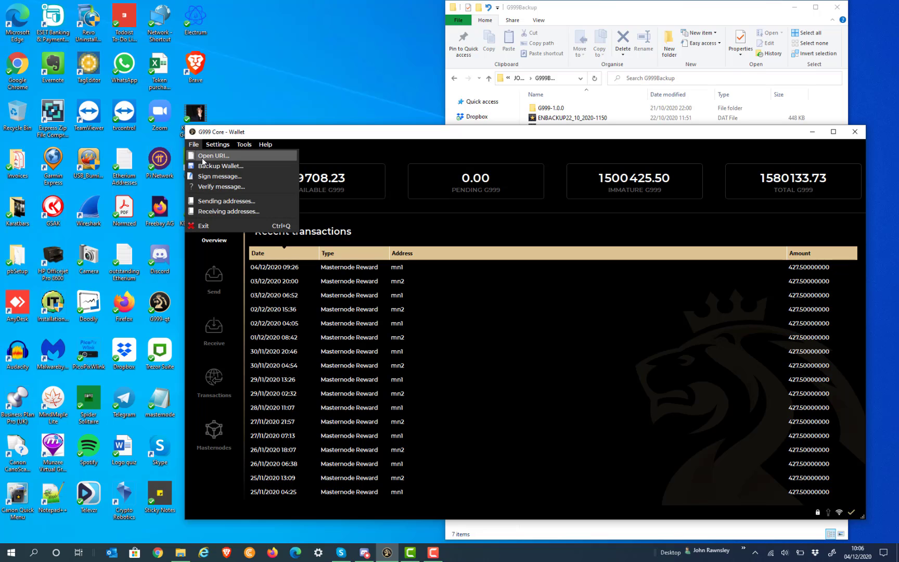
pyautogui.click(205, 165)
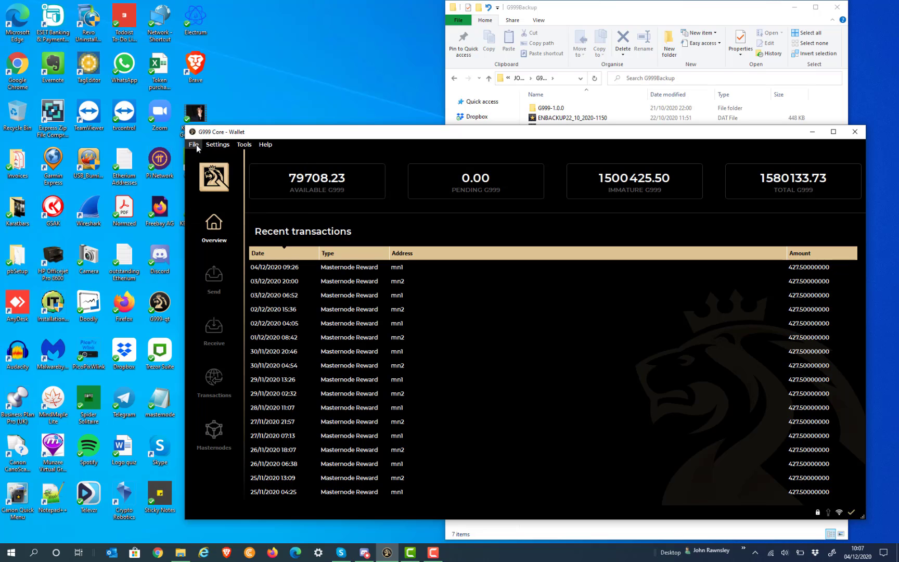
pyautogui.click(196, 145)
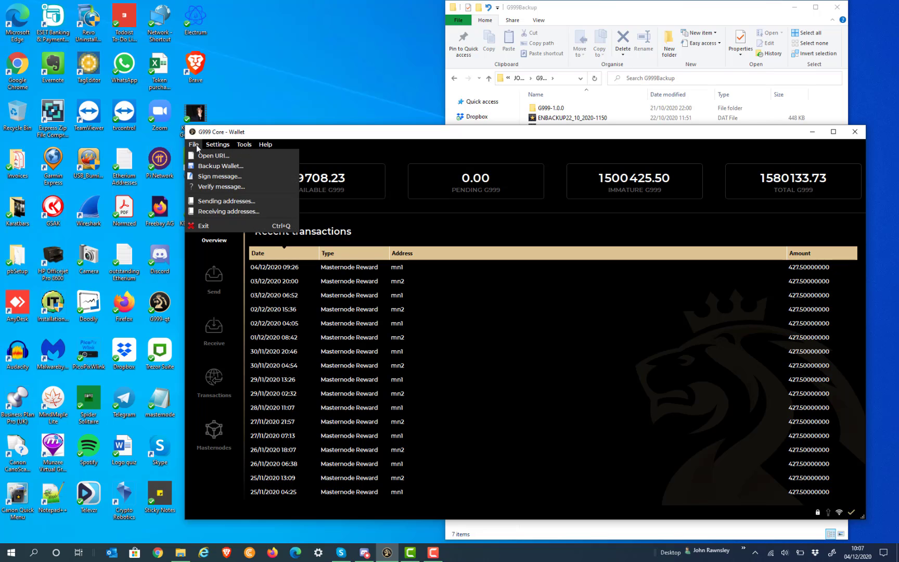
pyautogui.click(212, 166)
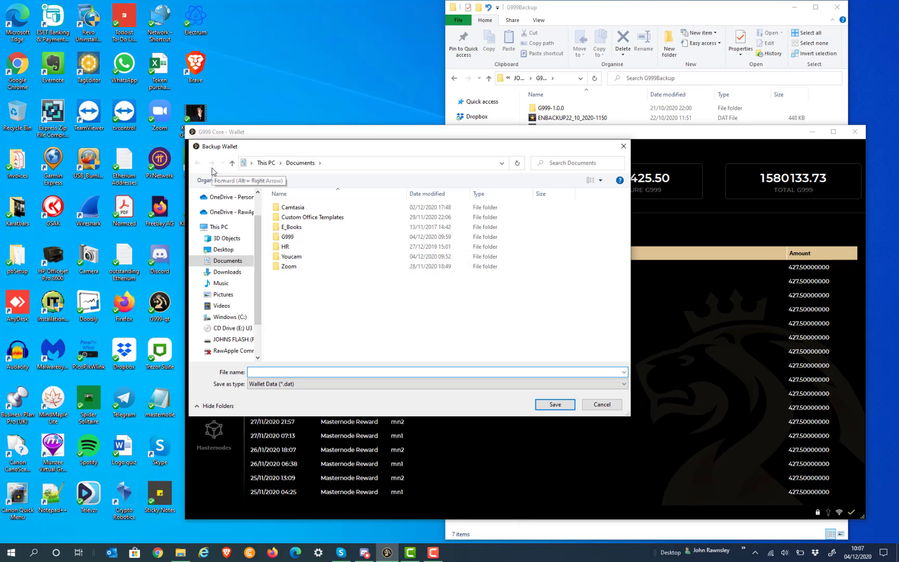
pyautogui.click(234, 342)
pyautogui.doubleClick(301, 227)
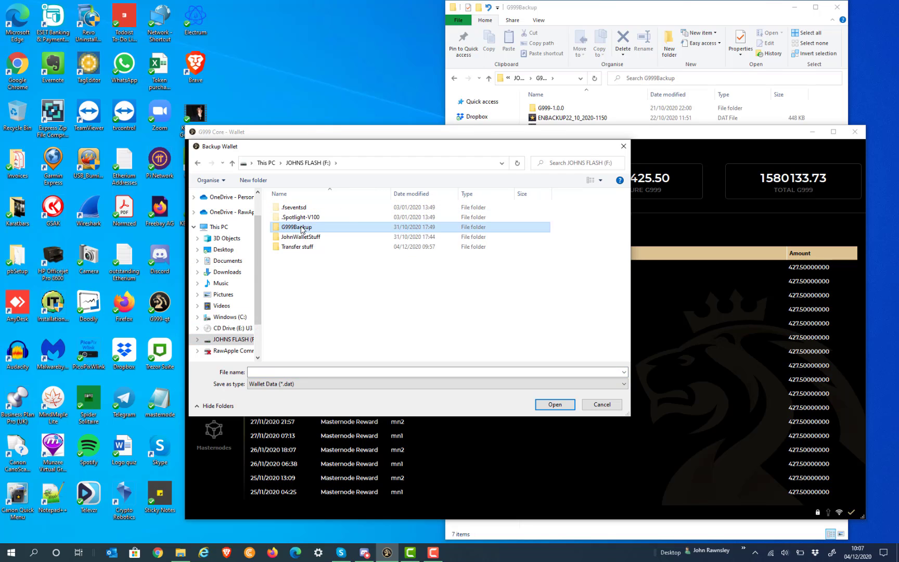
# Save the backup as EncBackup04_12_2020_1007, then exit G999 Core.
pyautogui.click(285, 370)
pyautogui.write('En')
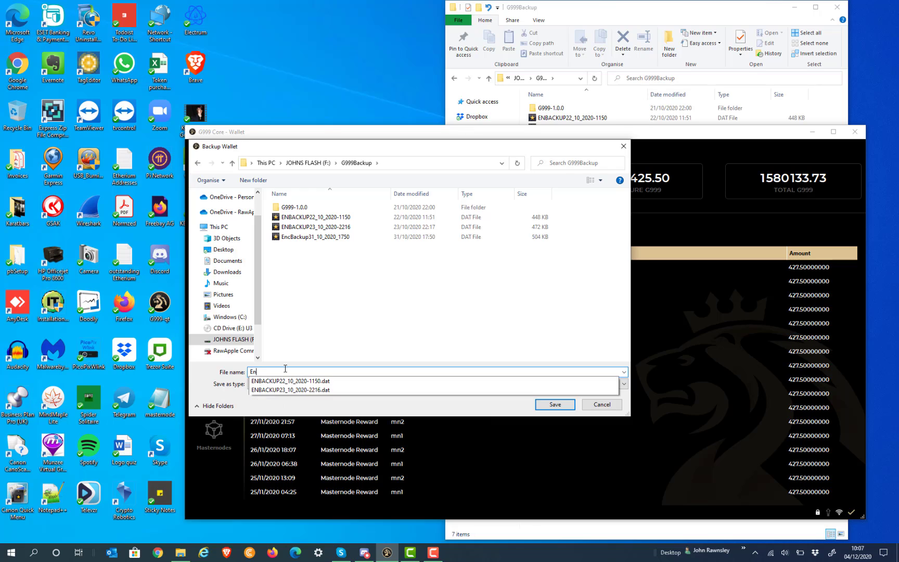
pyautogui.write('cBackup')
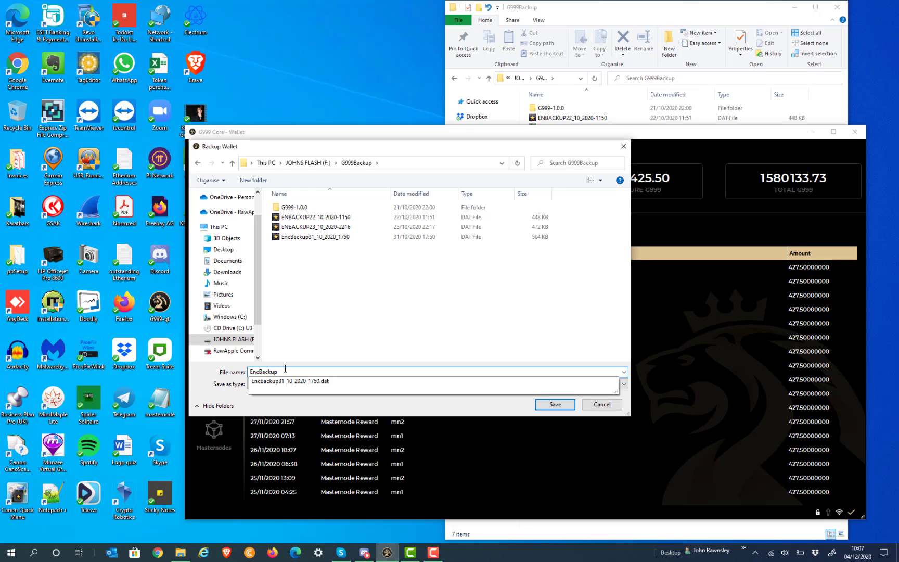
pyautogui.write('04')
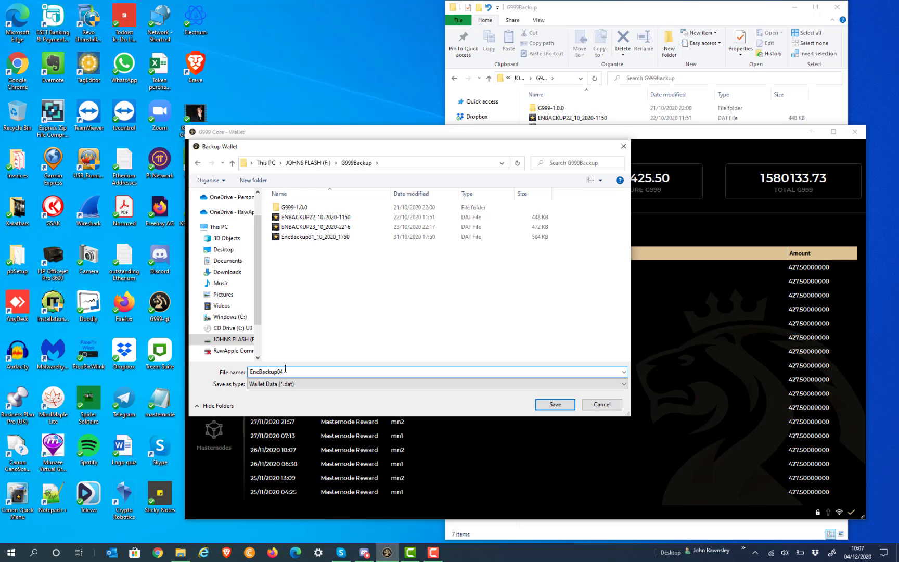
pyautogui.write('_12_2020_1007')
pyautogui.click(555, 405)
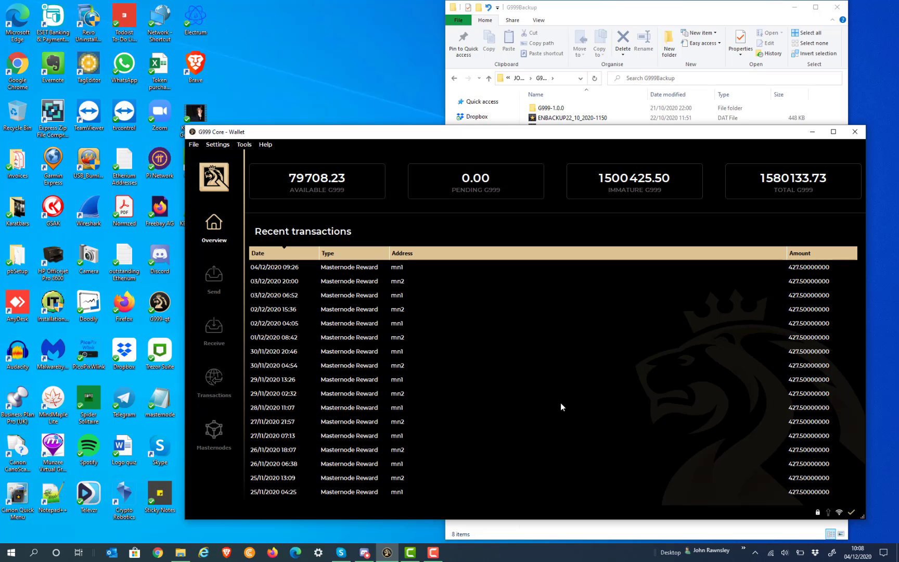
pyautogui.click(196, 148)
pyautogui.click(207, 229)
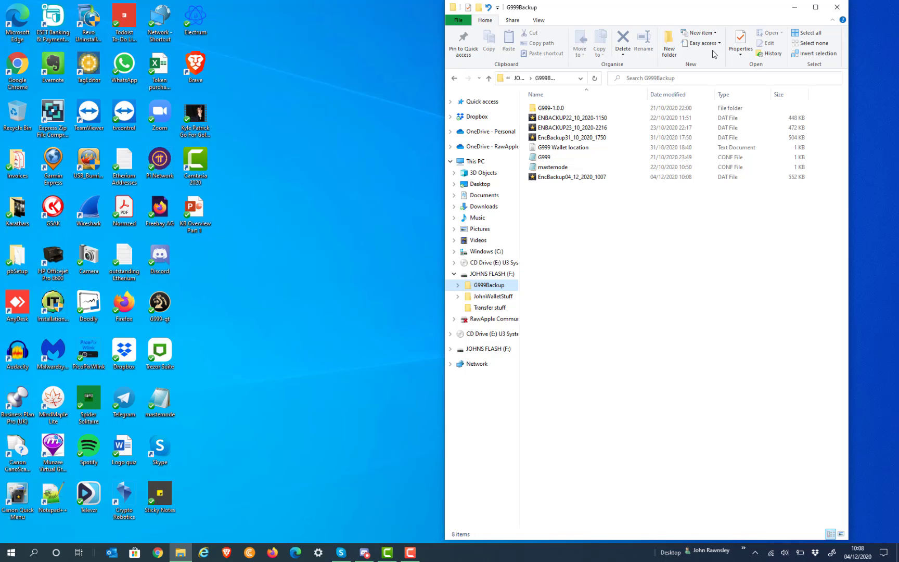
# Close the File Explorer window showing the G999Backup folder.
pyautogui.click(836, 7)
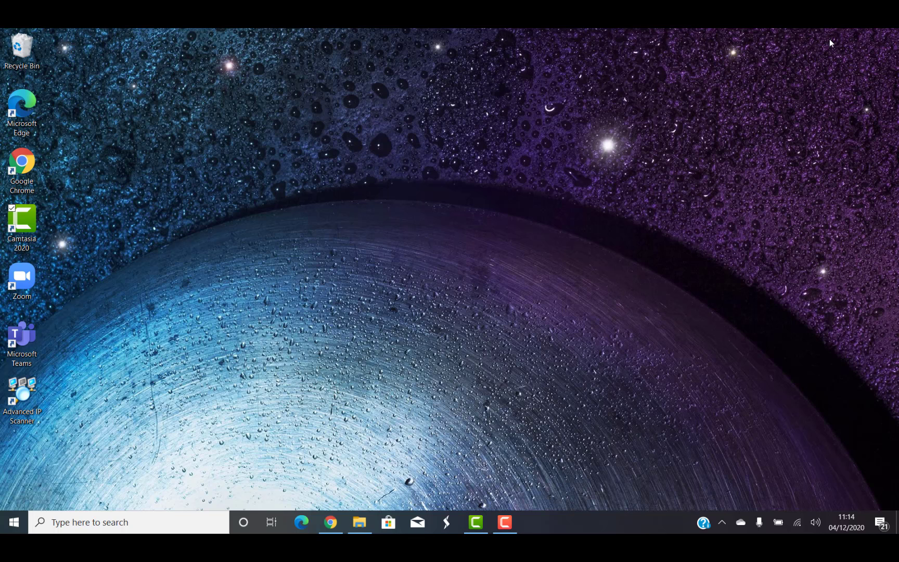
# Create a new folder named G999 on the C: drive and open it.
pyautogui.click(355, 531)
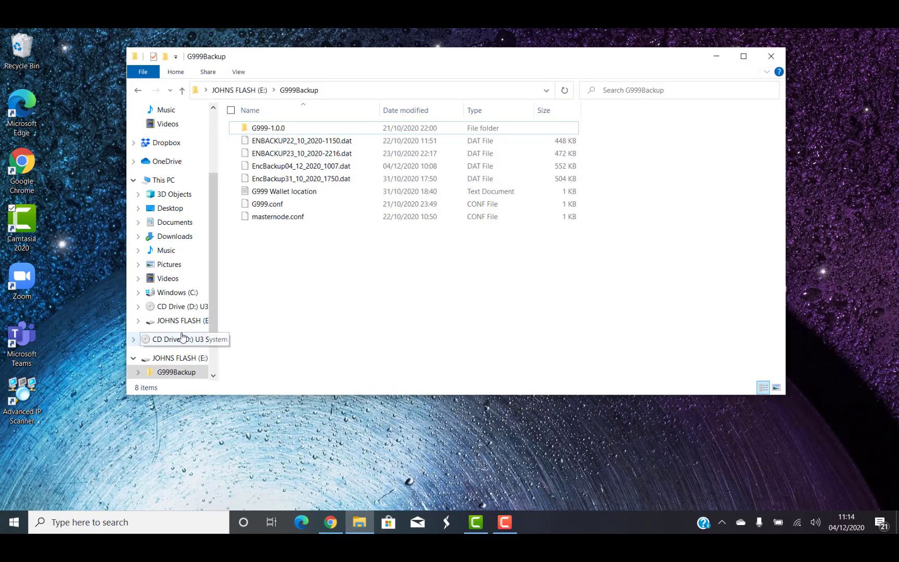
pyautogui.click(171, 293)
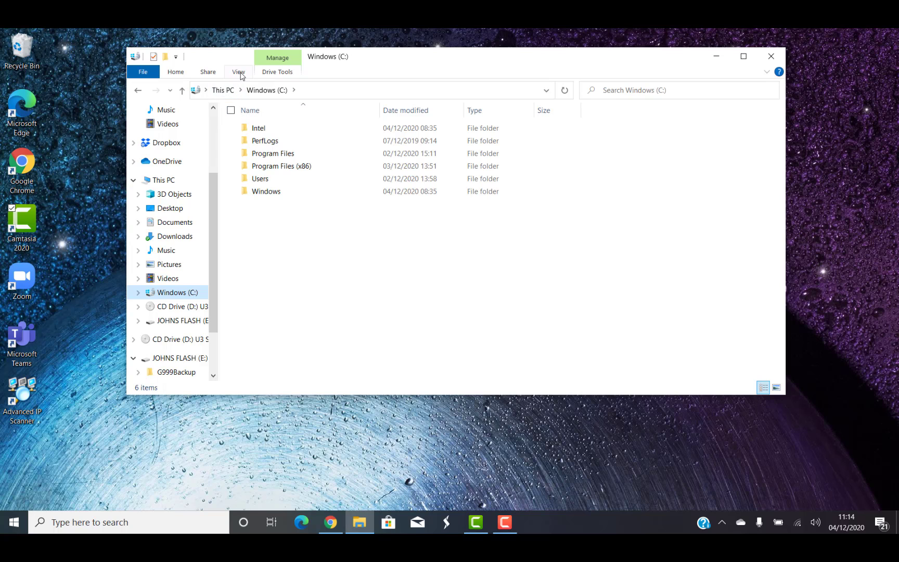
pyautogui.click(177, 73)
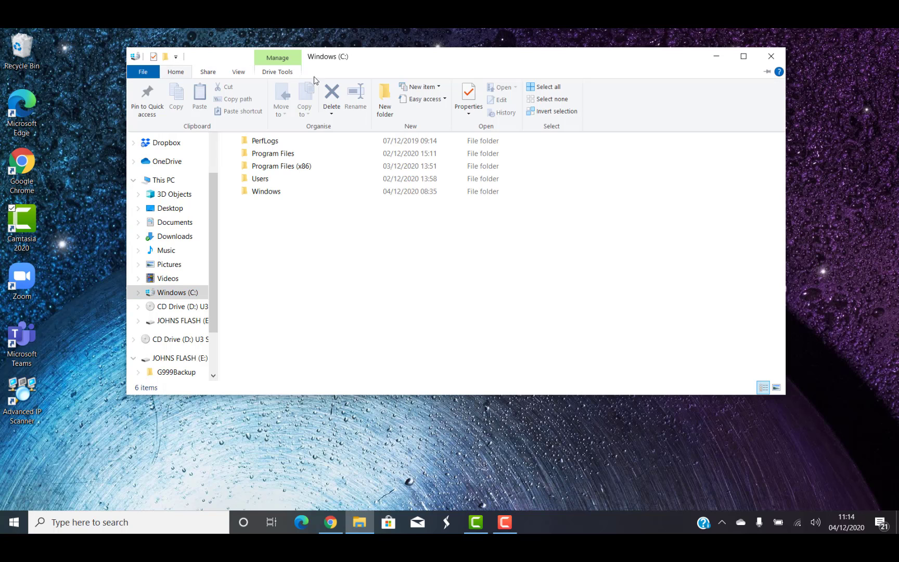
pyautogui.click(384, 105)
pyautogui.write('G')
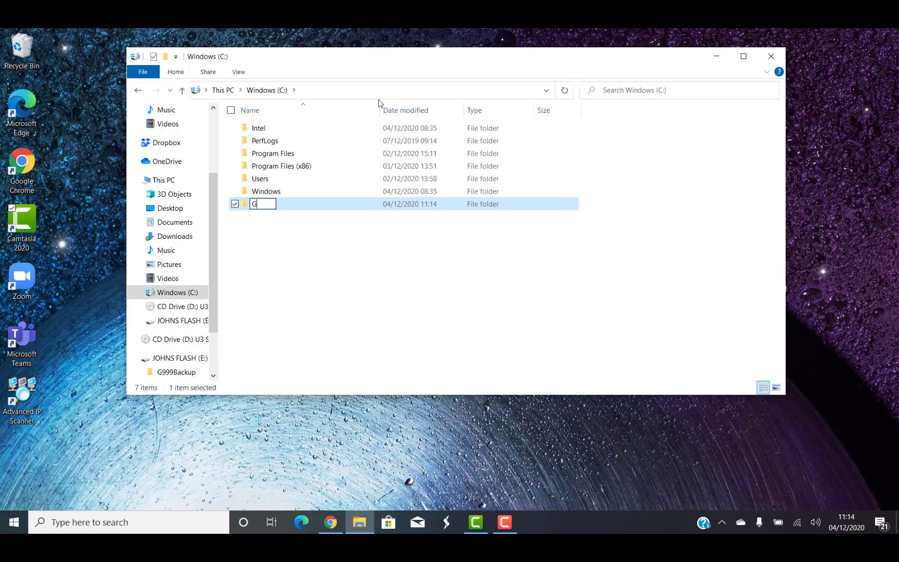
pyautogui.write('999')
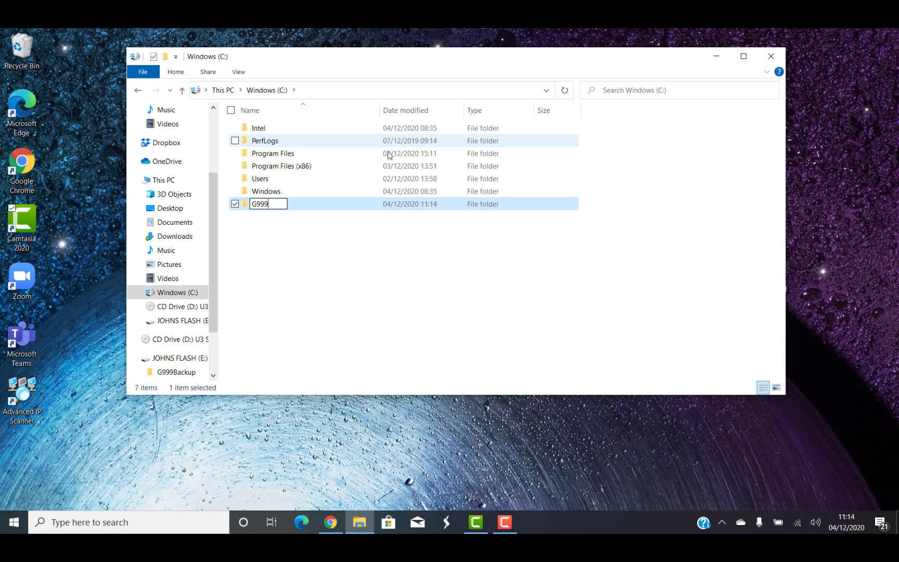
pyautogui.click(364, 250)
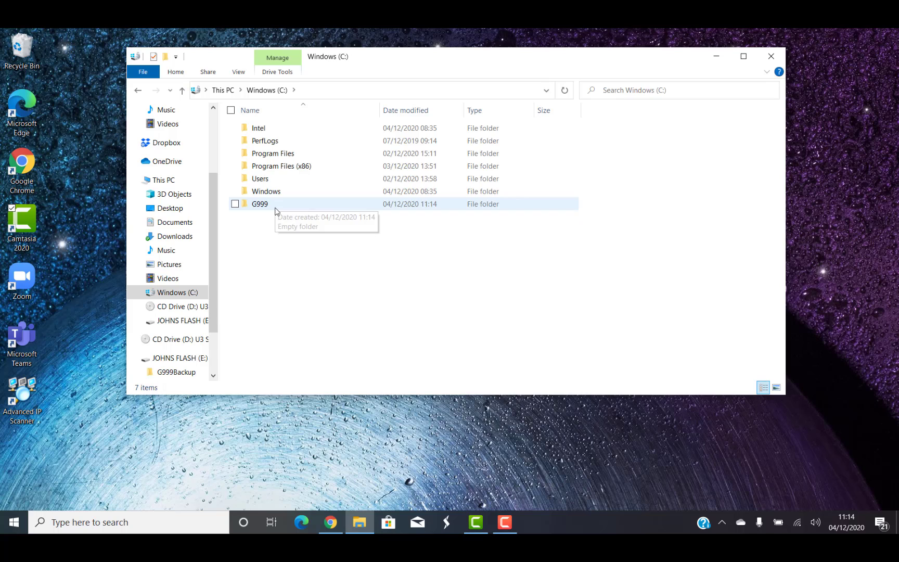
pyautogui.doubleClick(276, 204)
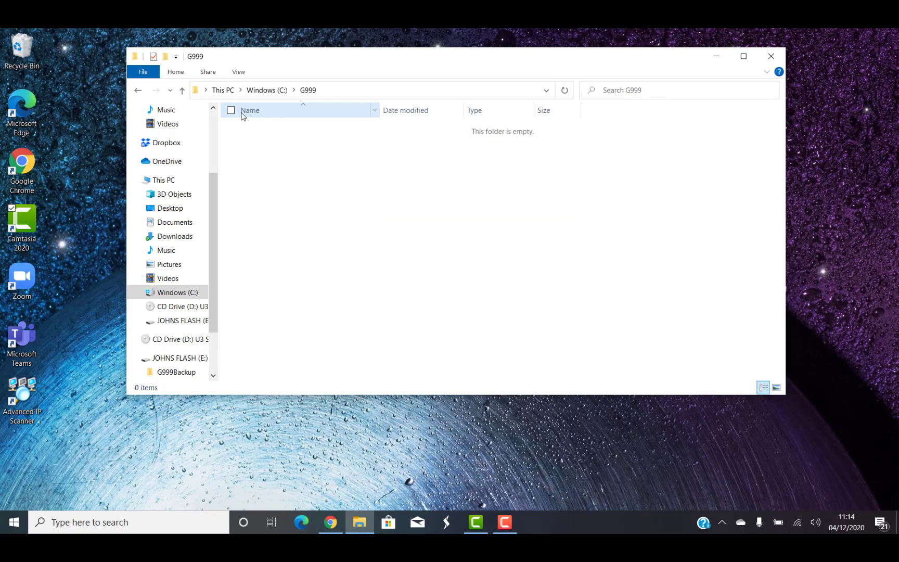
# Create an empty Data folder inside G999, open it, then close the window.
pyautogui.click(176, 72)
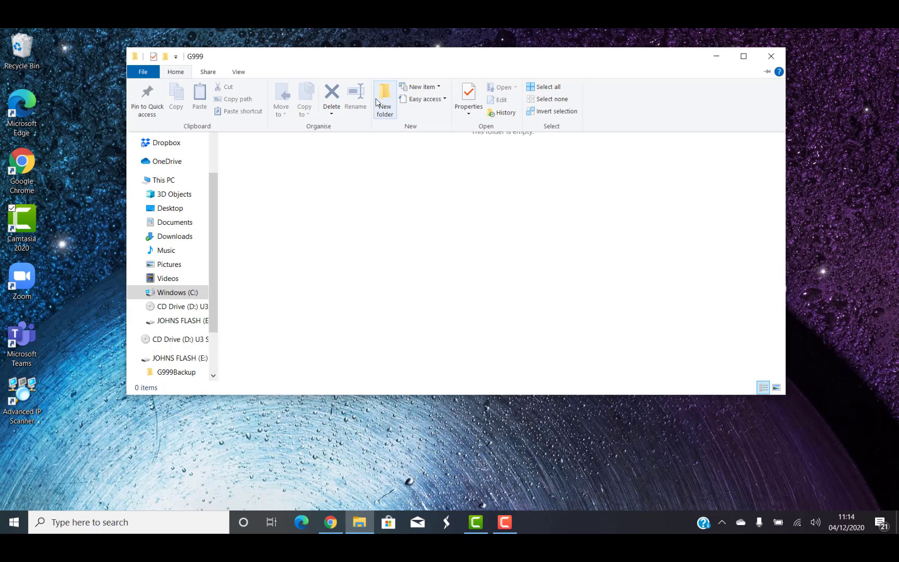
pyautogui.click(390, 100)
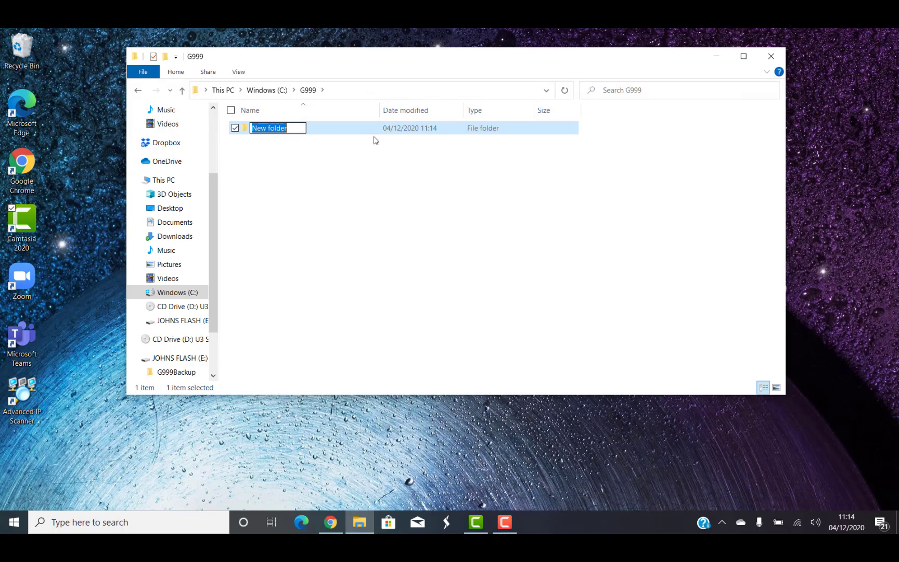
pyautogui.write('Datat')
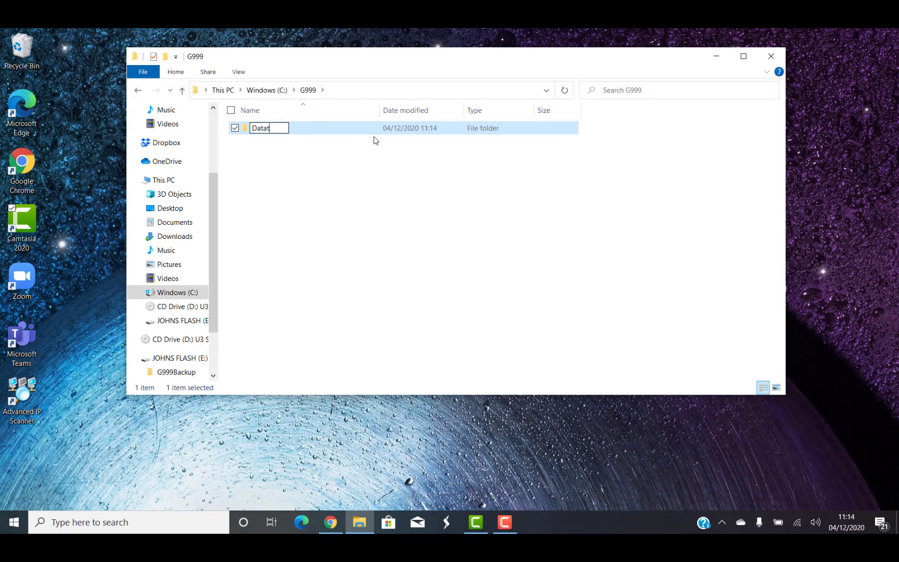
pyautogui.press('BackSpace')
pyautogui.click(394, 192)
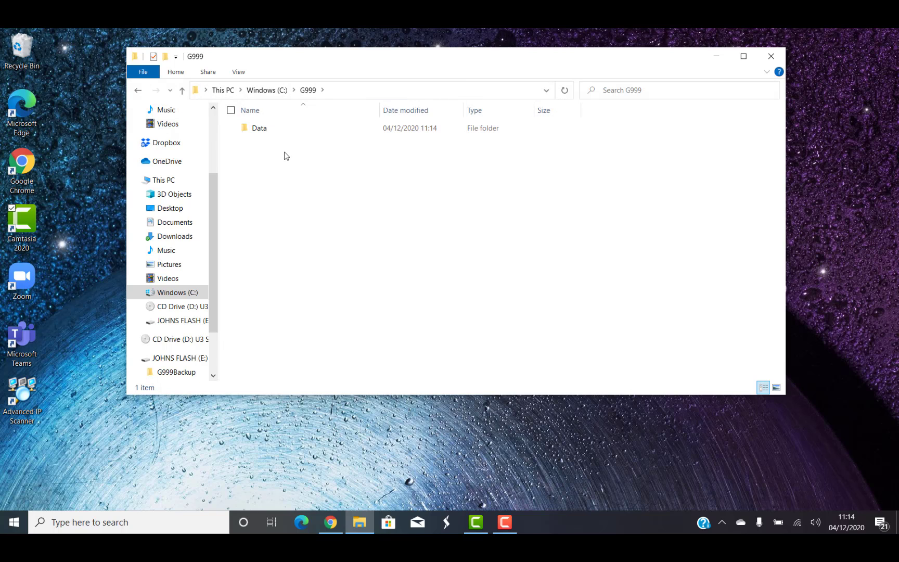
pyautogui.doubleClick(272, 130)
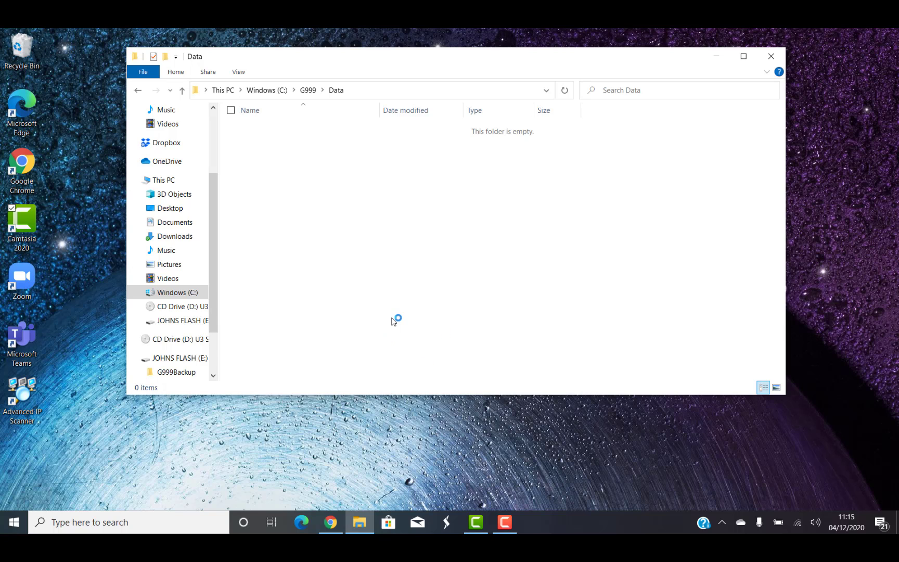
pyautogui.click(772, 56)
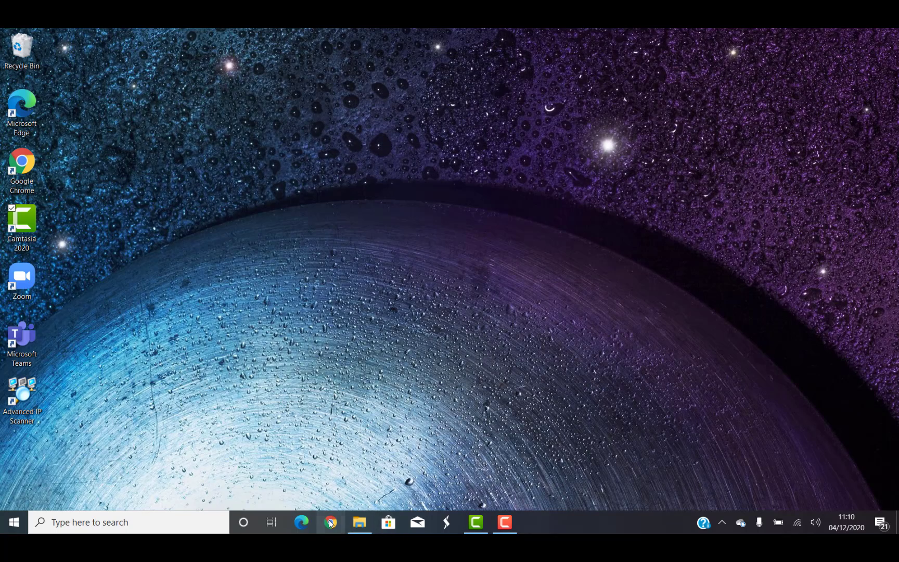
# Open g999main.net in Chrome and go to the G999 Wallets page.
pyautogui.click(330, 522)
pyautogui.write('g999main.net')
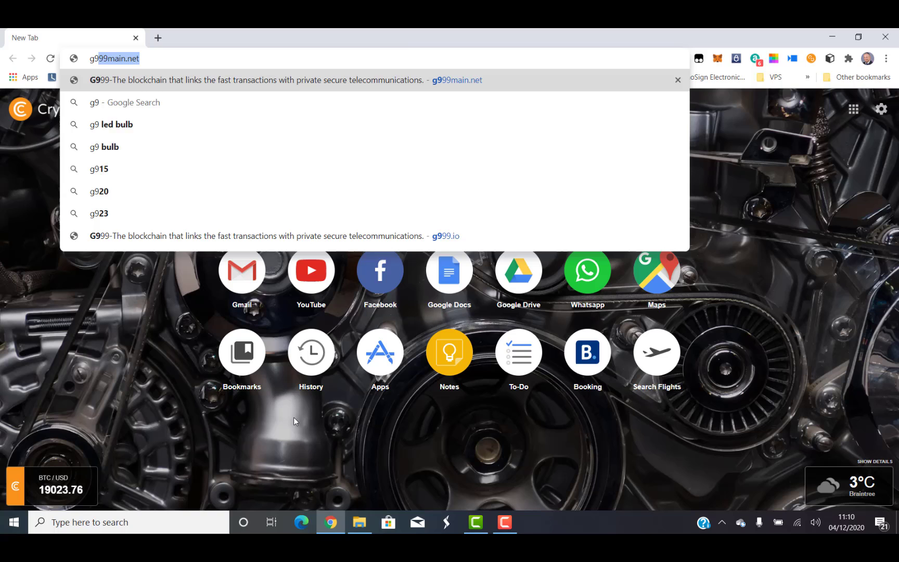
pyautogui.press('Return')
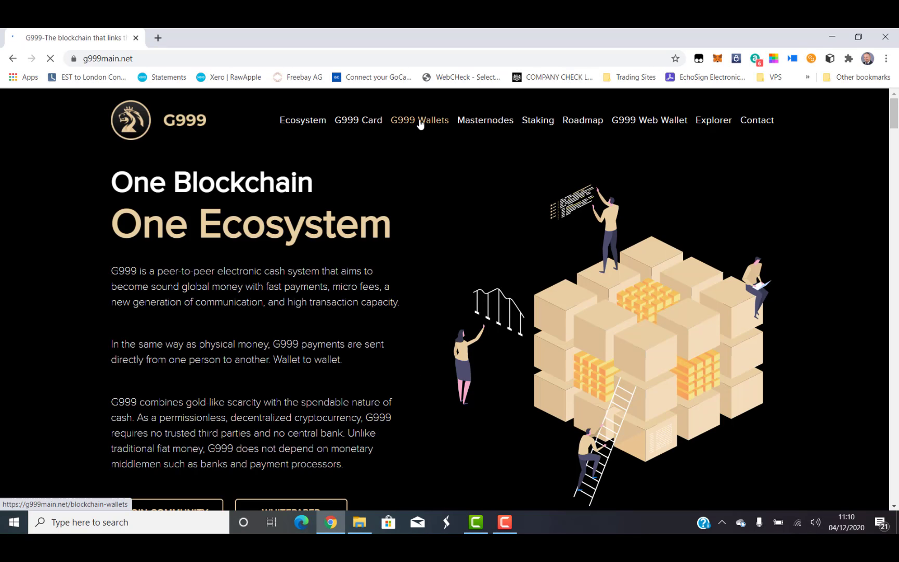
pyautogui.click(420, 123)
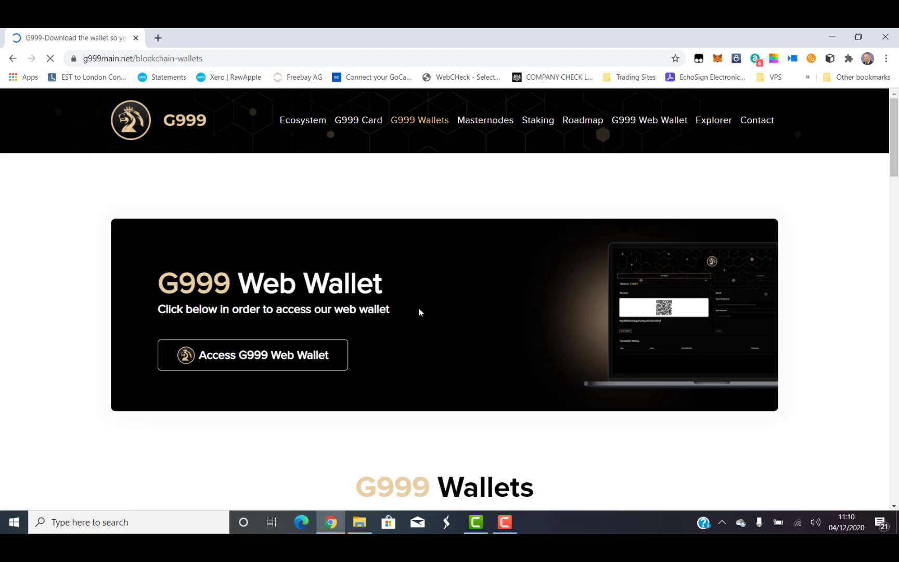
# Save the Windows 64 BIT wallet zip to Downloads and minimise Chrome.
pyautogui.scroll(-10, 419, 311)
pyautogui.scroll(-20, 419, 311)
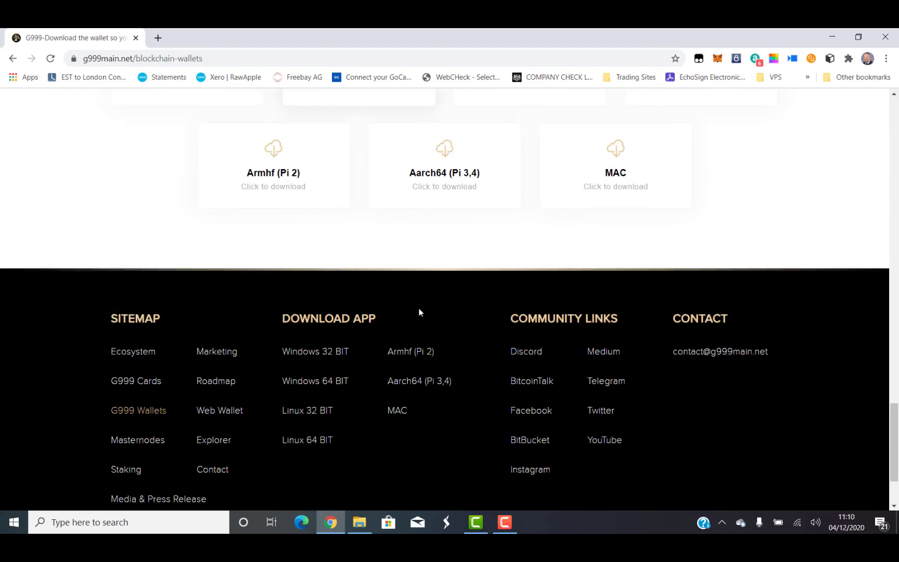
pyautogui.scroll(1, 420, 312)
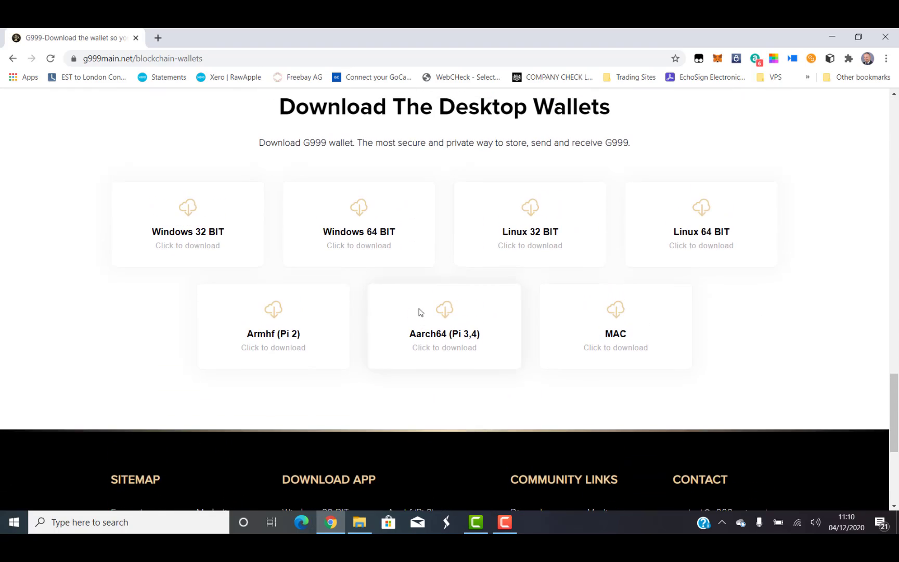
pyautogui.click(353, 247)
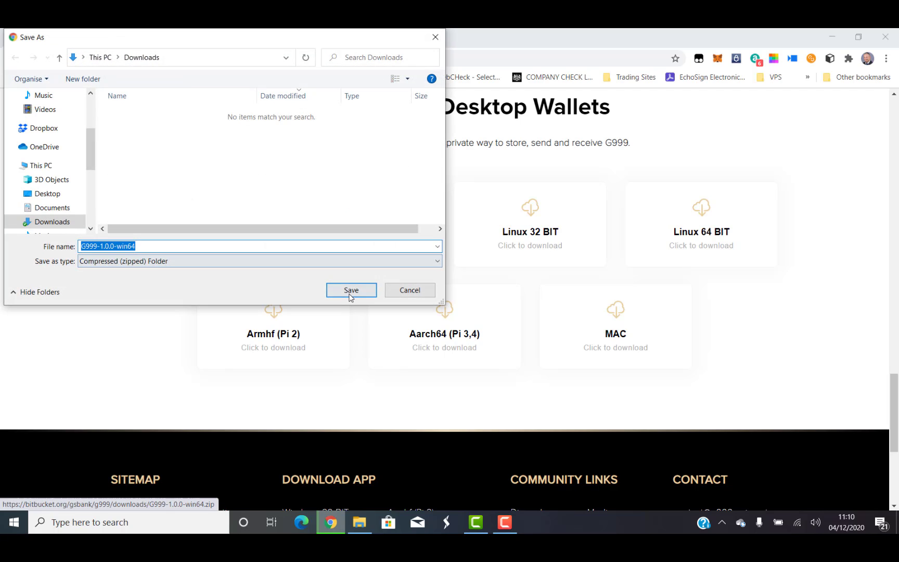
pyautogui.click(351, 290)
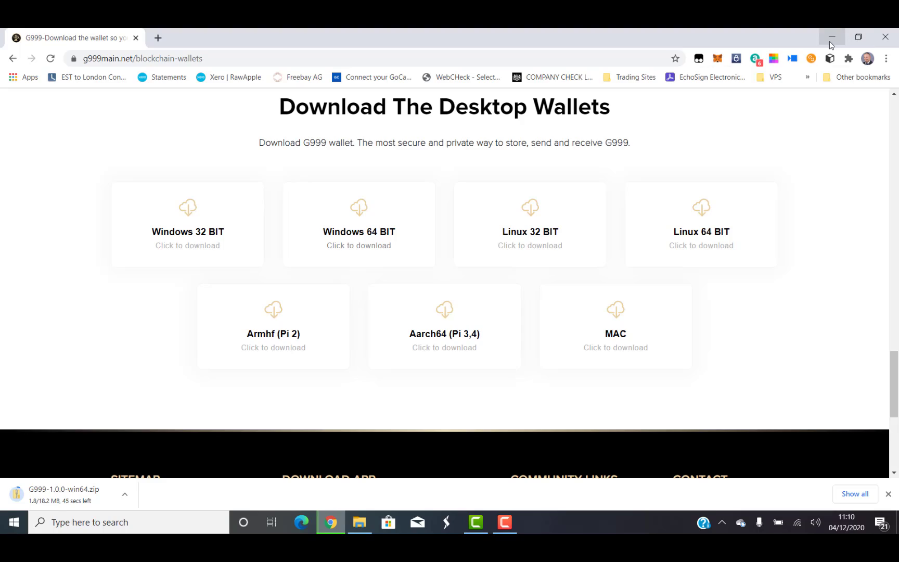
pyautogui.click(829, 41)
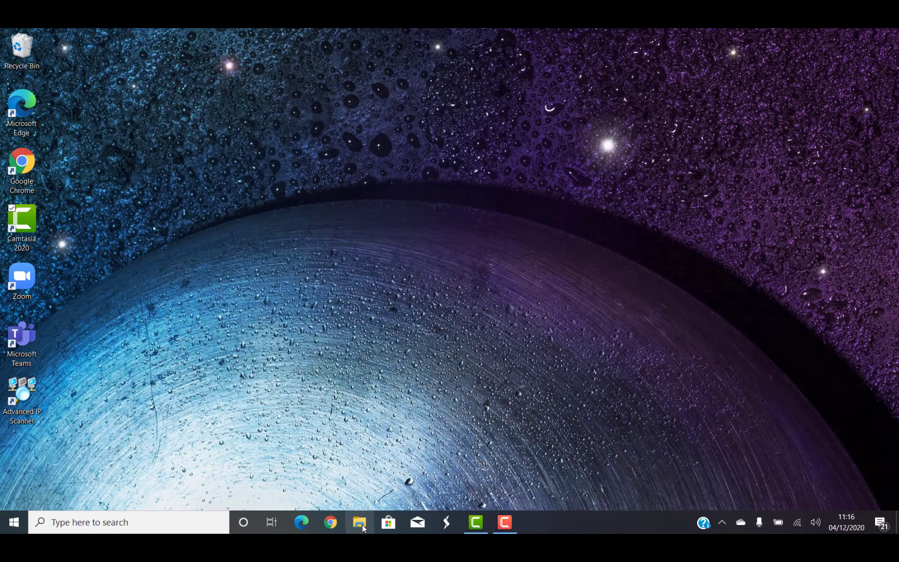
# Open the downloaded G999-1.0.0-win64 zip in Downloads and start Extract all.
pyautogui.click(360, 522)
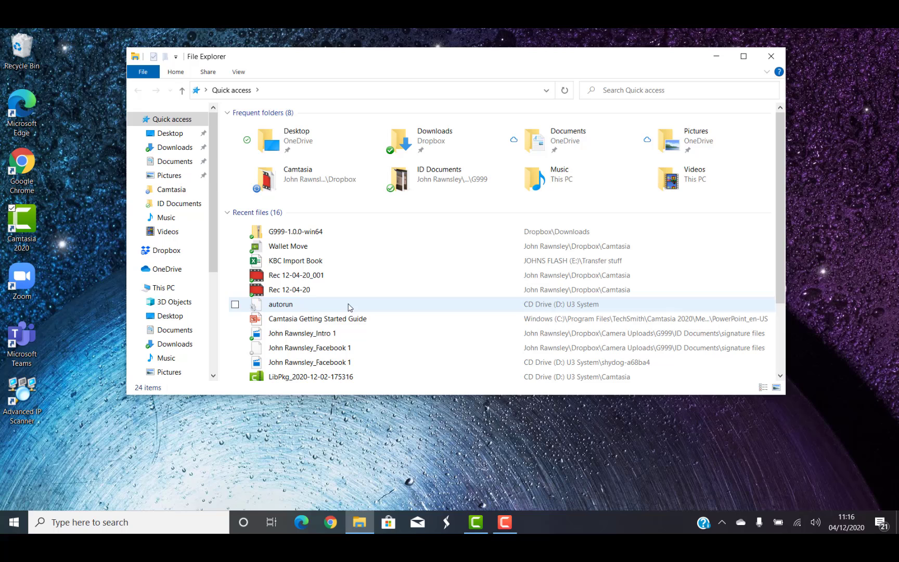
pyautogui.click(175, 149)
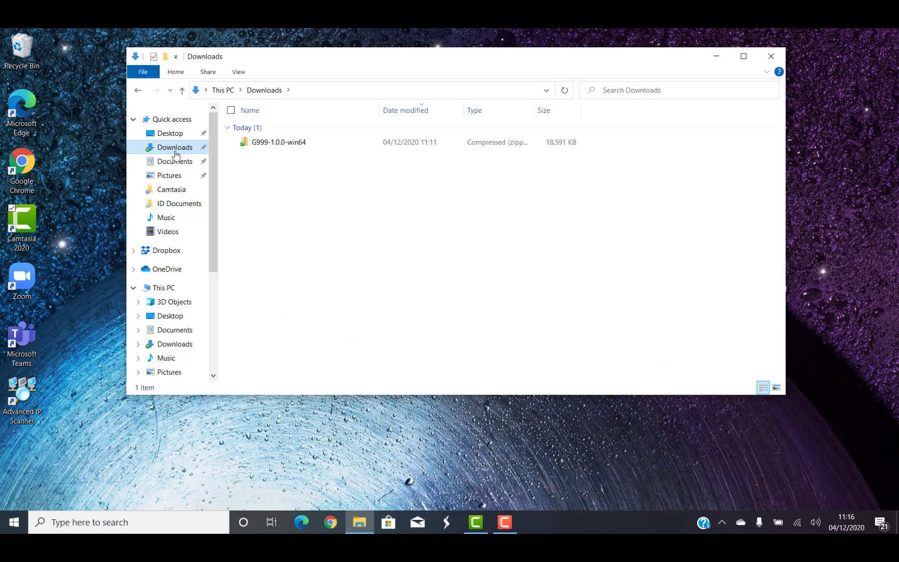
pyautogui.doubleClick(271, 145)
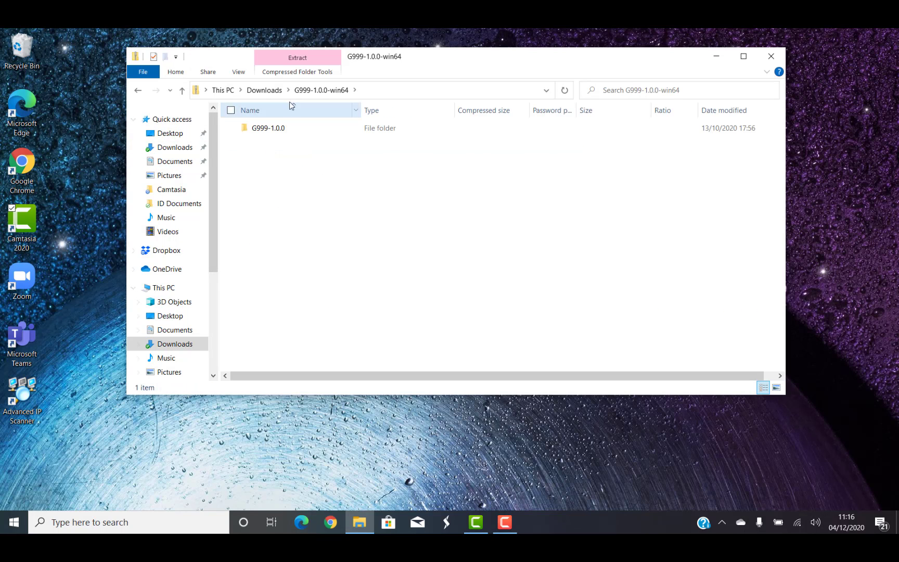
pyautogui.click(312, 72)
pyautogui.click(315, 73)
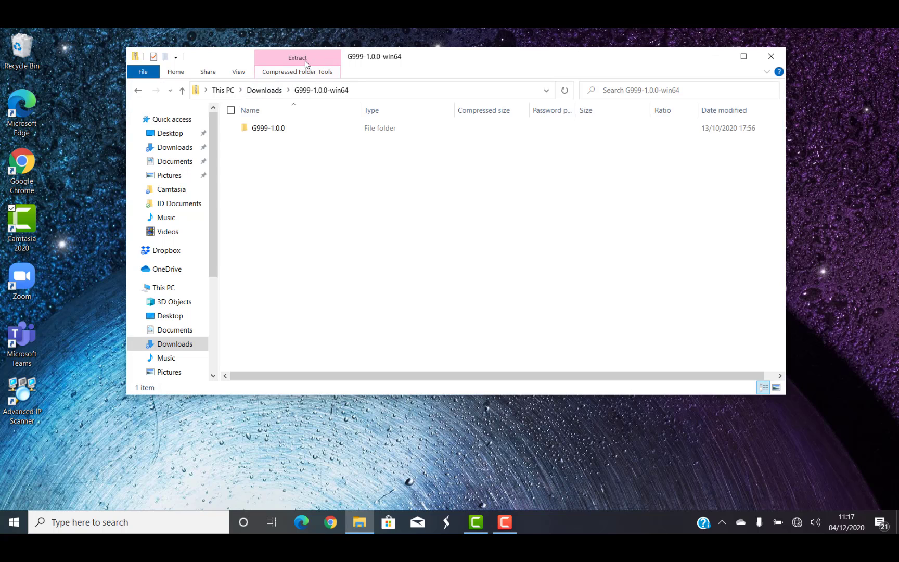
pyautogui.doubleClick(306, 65)
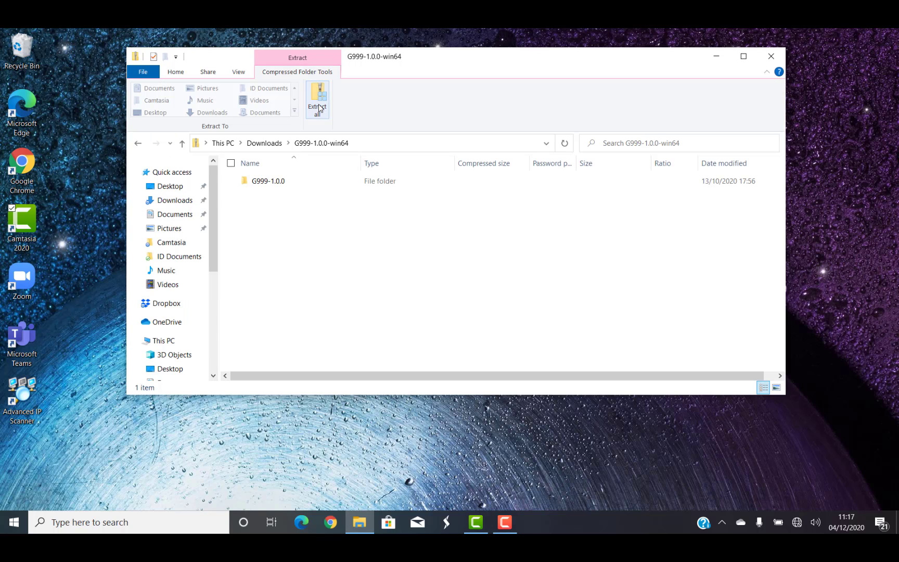
pyautogui.click(318, 107)
# Extract the zip's contents into the C:\G999 folder.
pyautogui.click(553, 220)
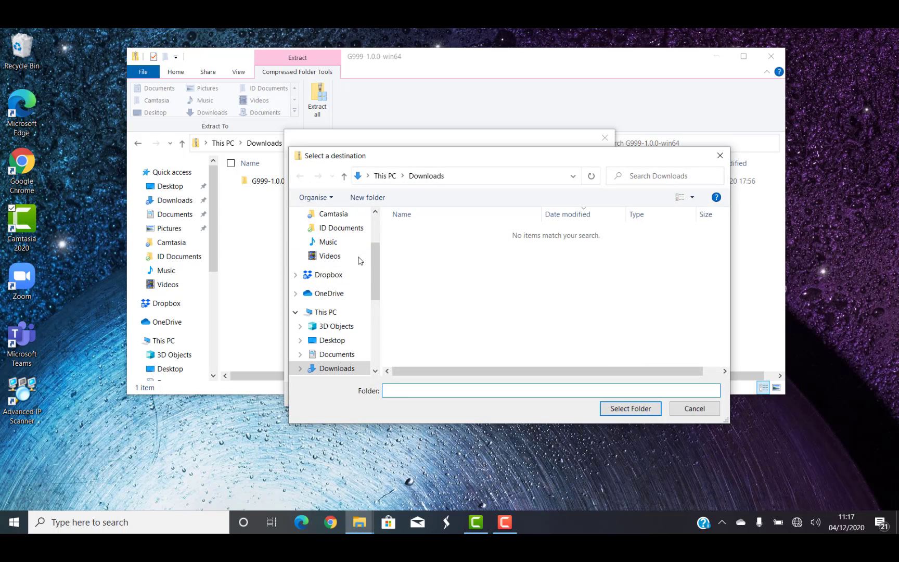
pyautogui.scroll(-4, 375, 367)
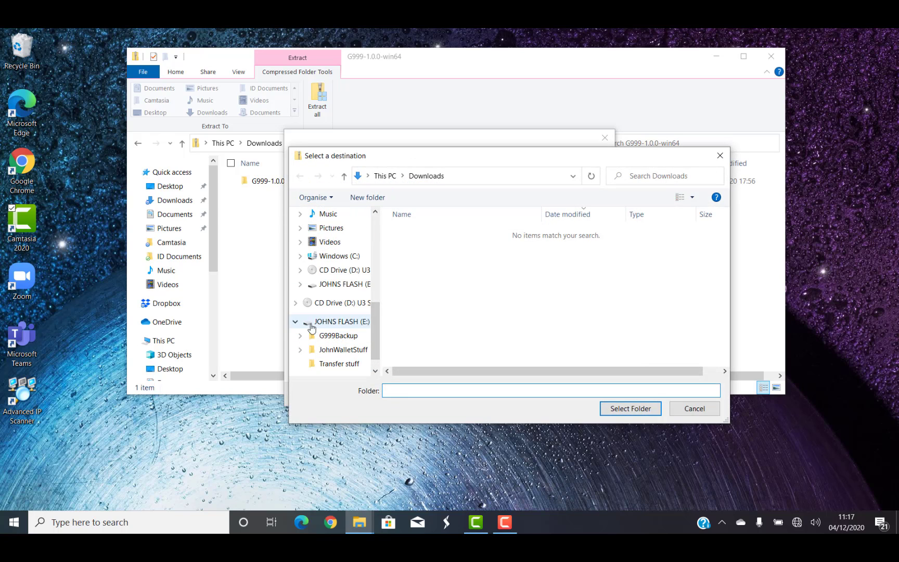
pyautogui.click(300, 256)
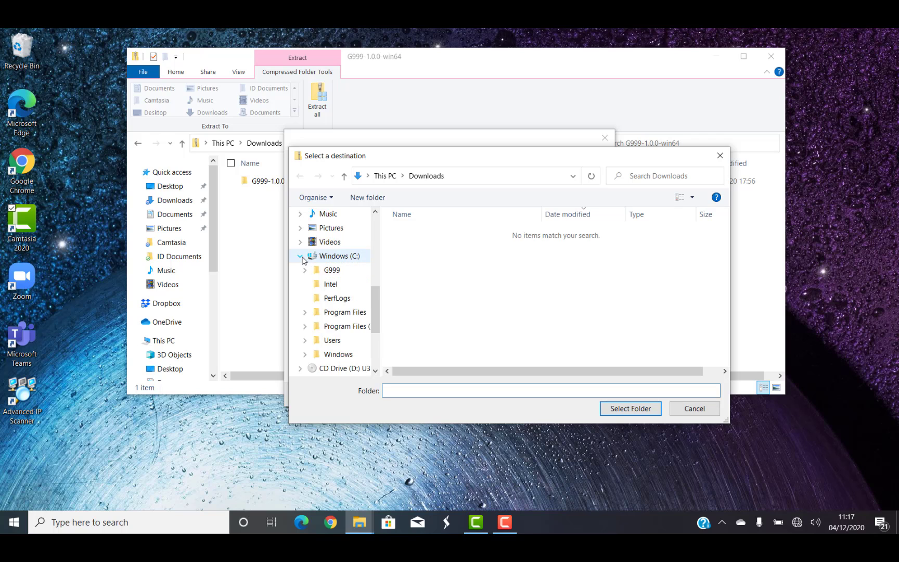
pyautogui.click(332, 270)
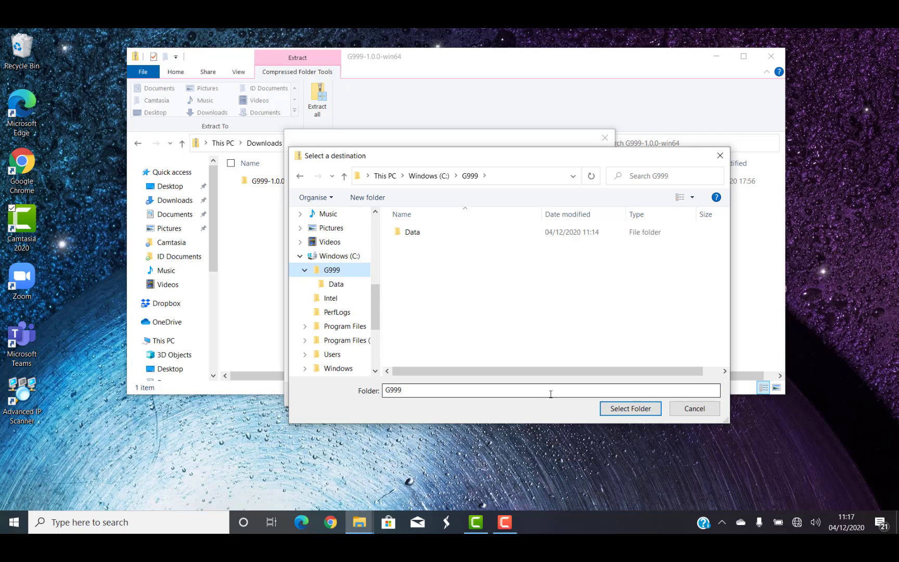
pyautogui.click(630, 409)
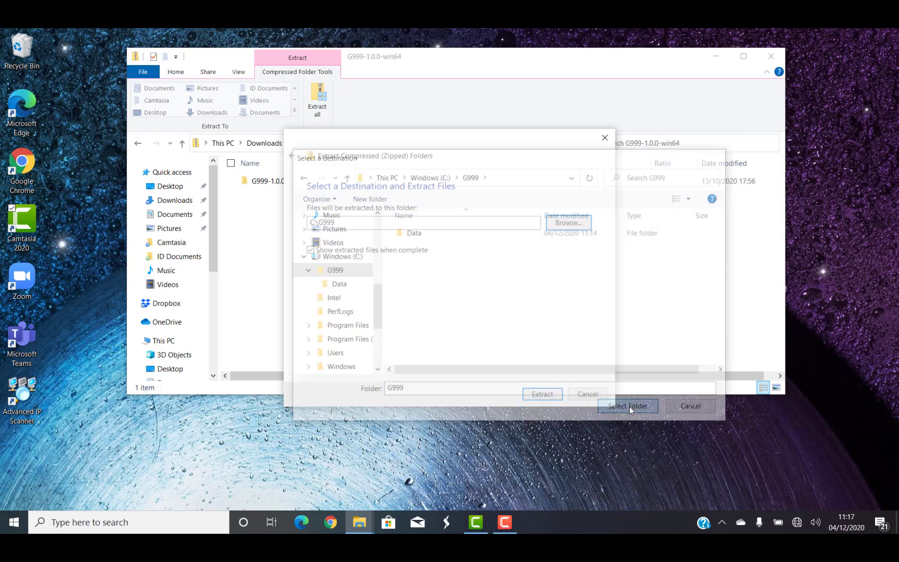
pyautogui.click(550, 396)
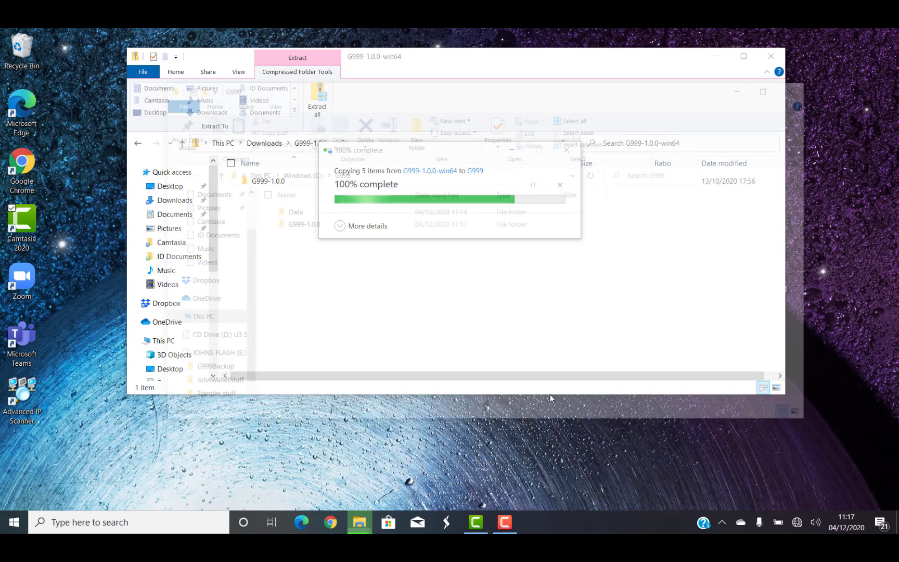
# Drag G999-qt from G999-1.0.0 to the desktop's left edge and close Explorer.
pyautogui.doubleClick(298, 229)
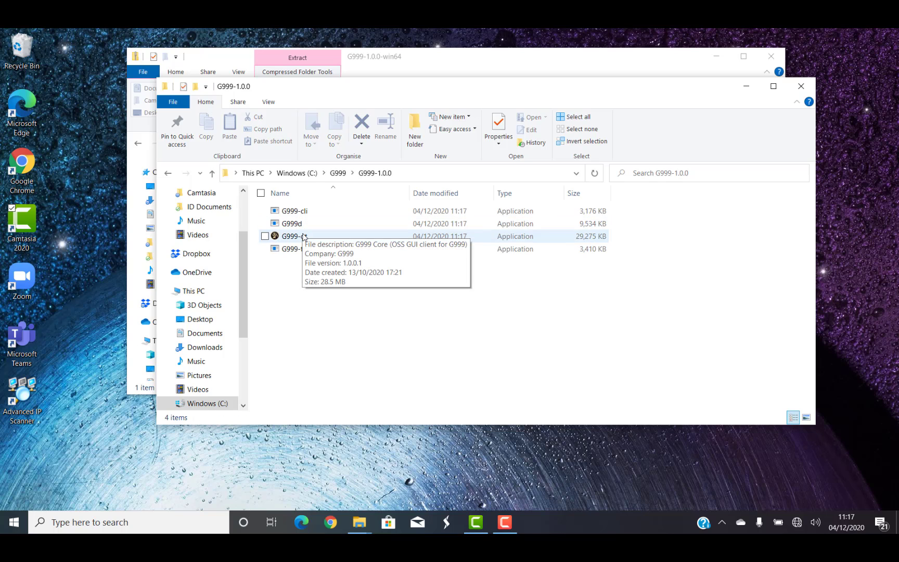
pyautogui.click(304, 237)
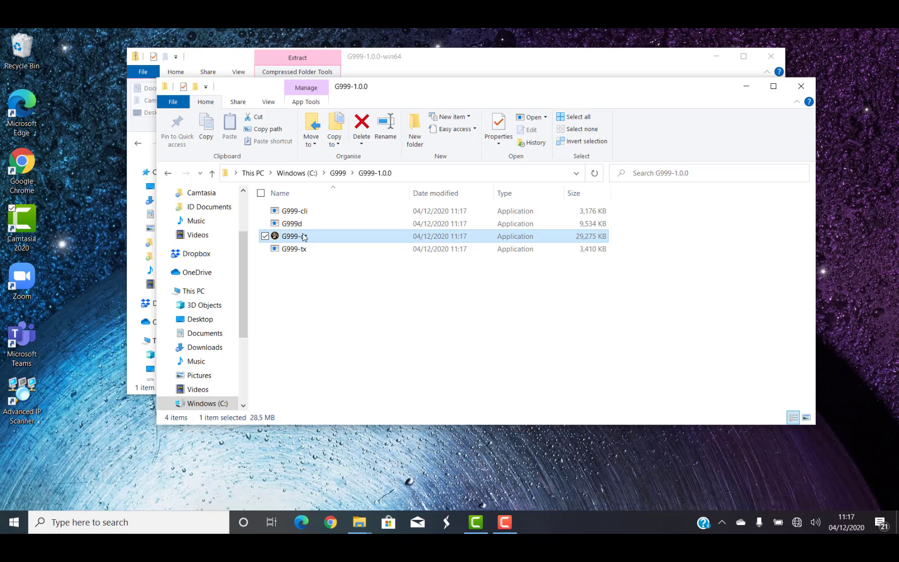
pyautogui.moveTo(305, 237); pyautogui.dragTo(86, 269)
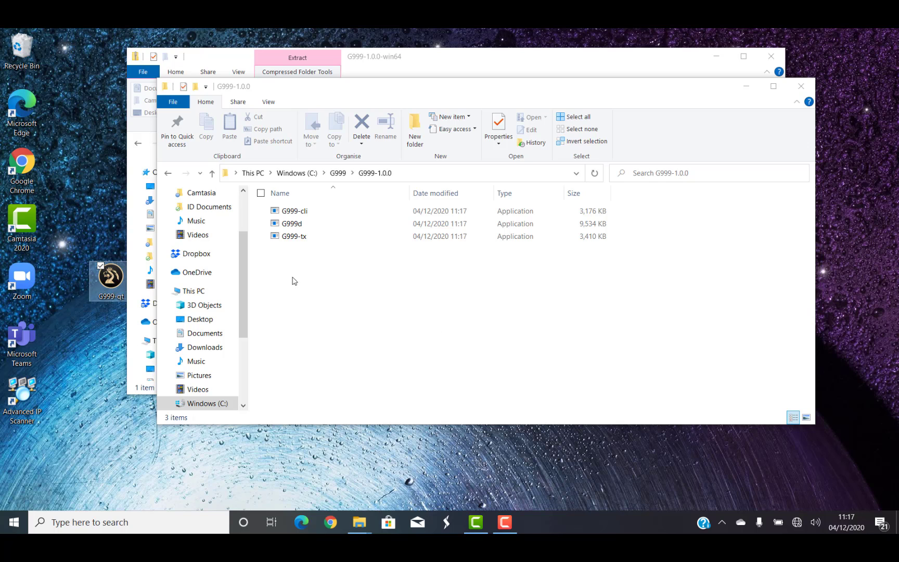
pyautogui.moveTo(111, 288); pyautogui.dragTo(66, 288)
pyautogui.hotkey('alt', 'F4')
pyautogui.hotkey('alt', 'F4')
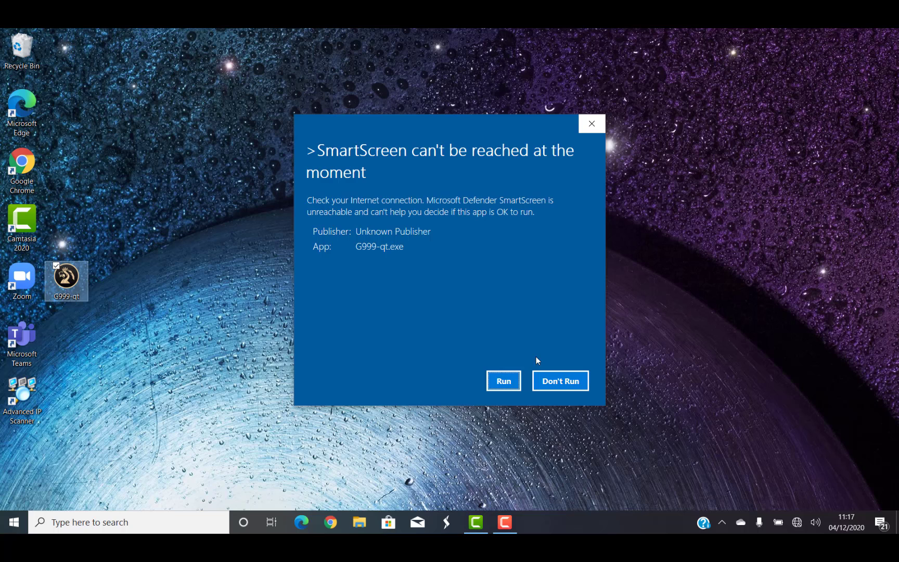
# Let G999-qt run past SmartScreen and opt for a custom data directory.
pyautogui.click(508, 383)
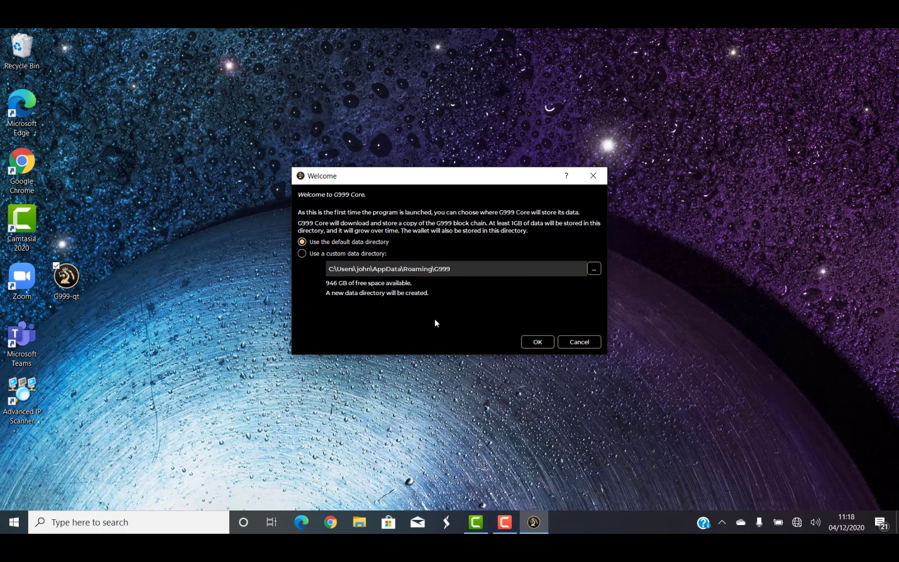
pyautogui.click(305, 254)
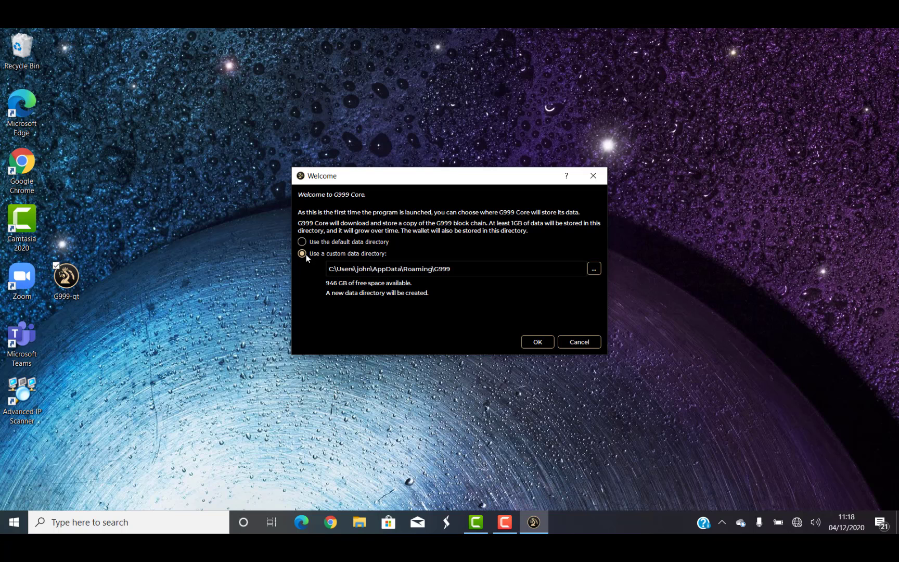
pyautogui.click(594, 268)
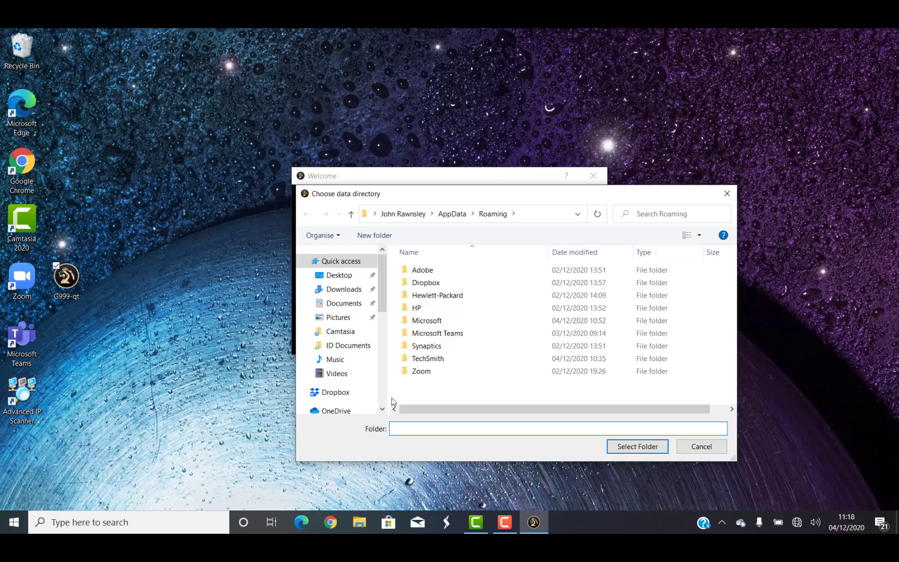
# Set the data directory to C:\G999\Data and launch the wallet.
pyautogui.scroll(-3, 389, 408)
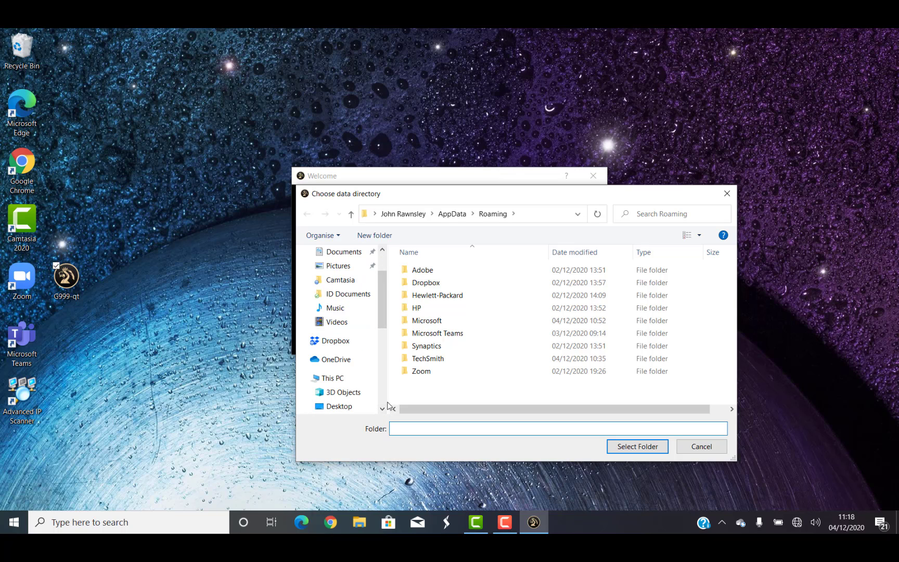
pyautogui.click(302, 379)
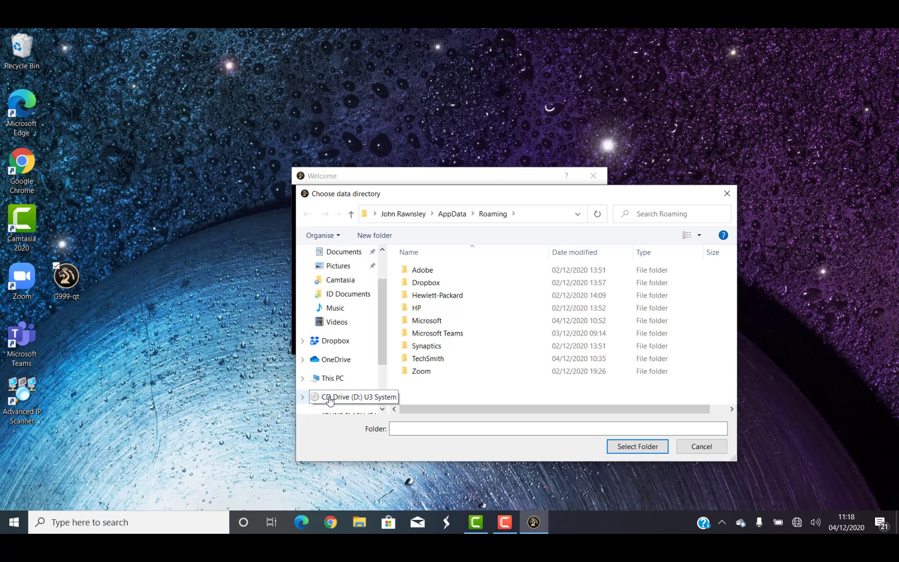
pyautogui.click(317, 381)
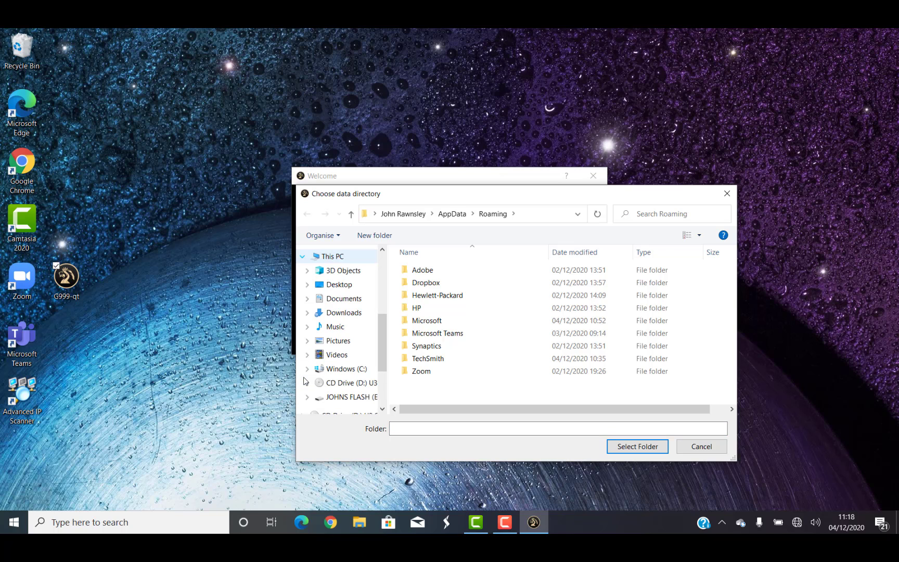
pyautogui.click(351, 369)
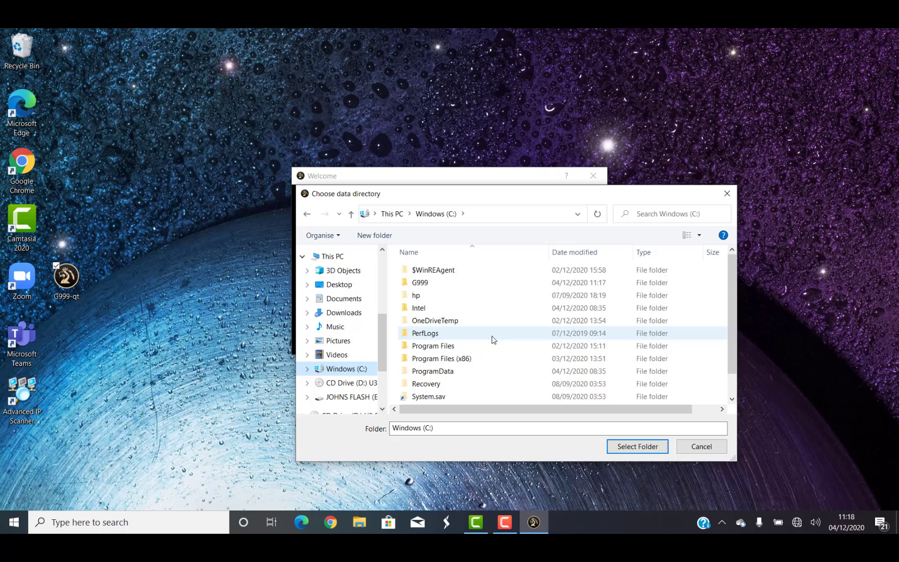
pyautogui.click(426, 286)
pyautogui.doubleClick(422, 283)
pyautogui.doubleClick(420, 269)
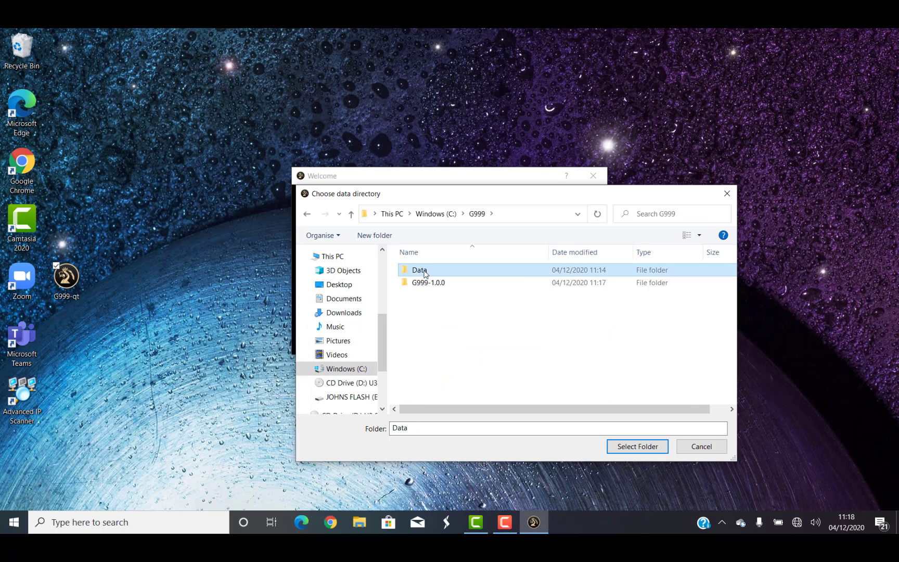
pyautogui.click(630, 446)
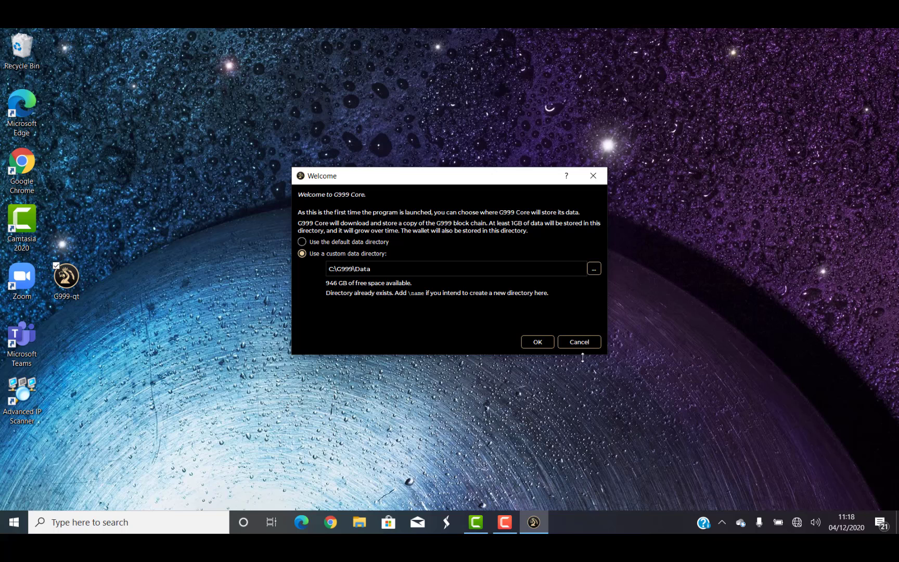
pyautogui.click(539, 342)
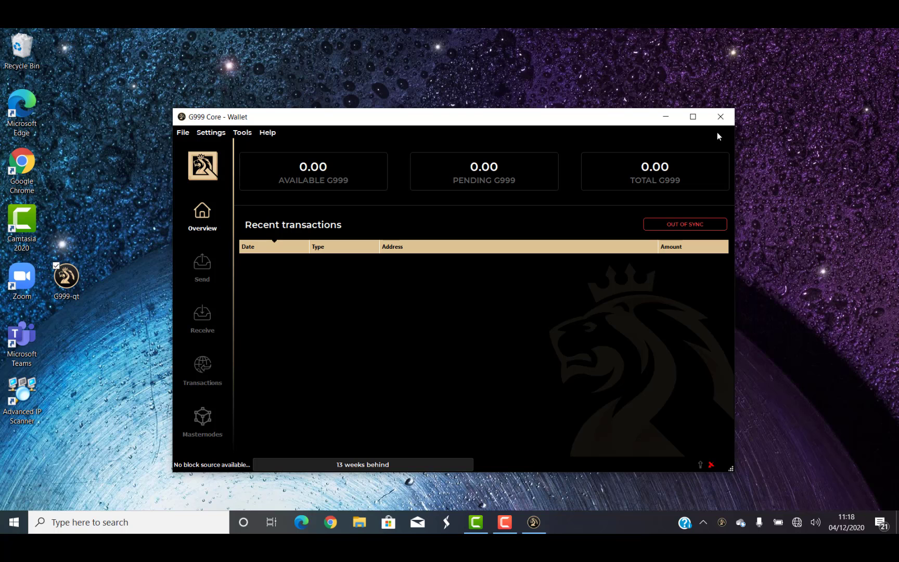
# Close the G999 Core window showing 0.00 balances and 13 weeks out of sync.
pyautogui.click(727, 120)
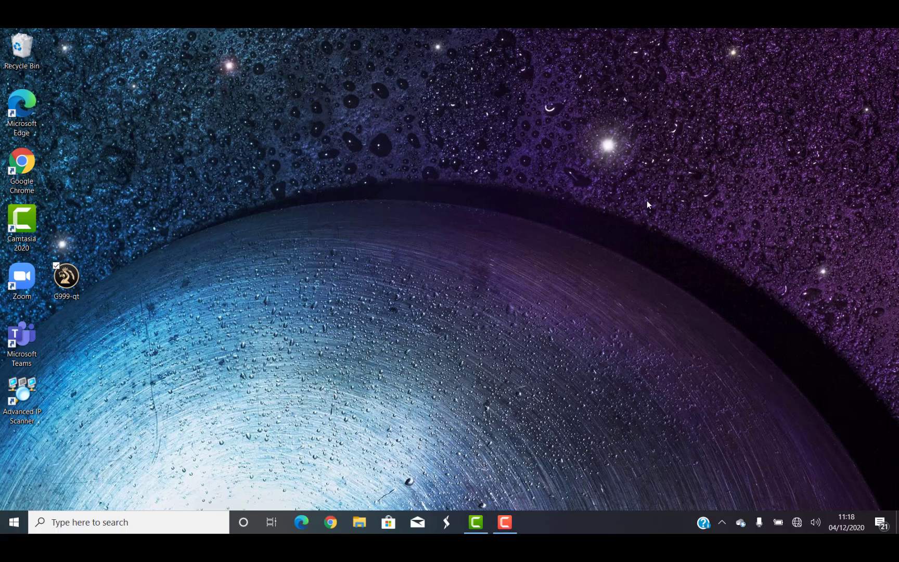
# Open G999Backup on the flash drive and copy G999.conf and masternode.conf.
pyautogui.click(359, 523)
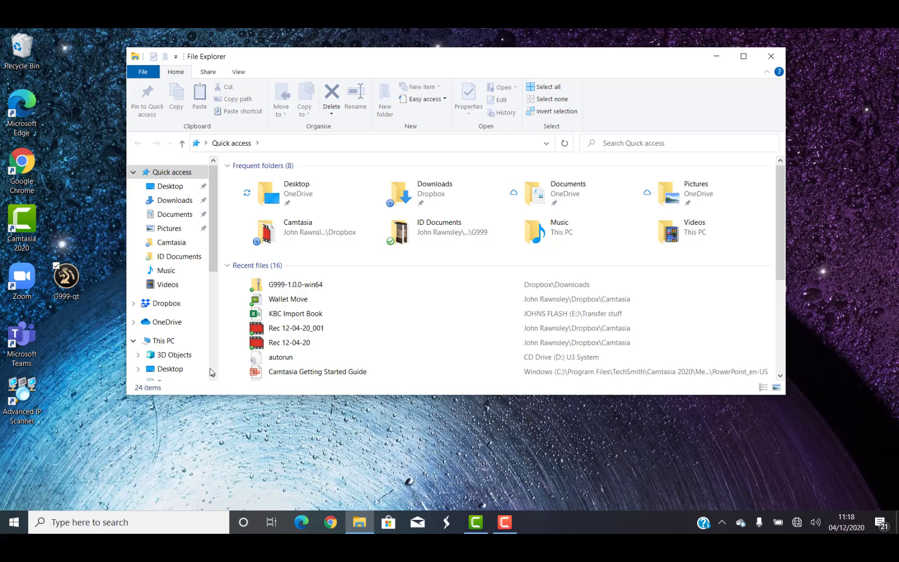
pyautogui.scroll(-5, 208, 359)
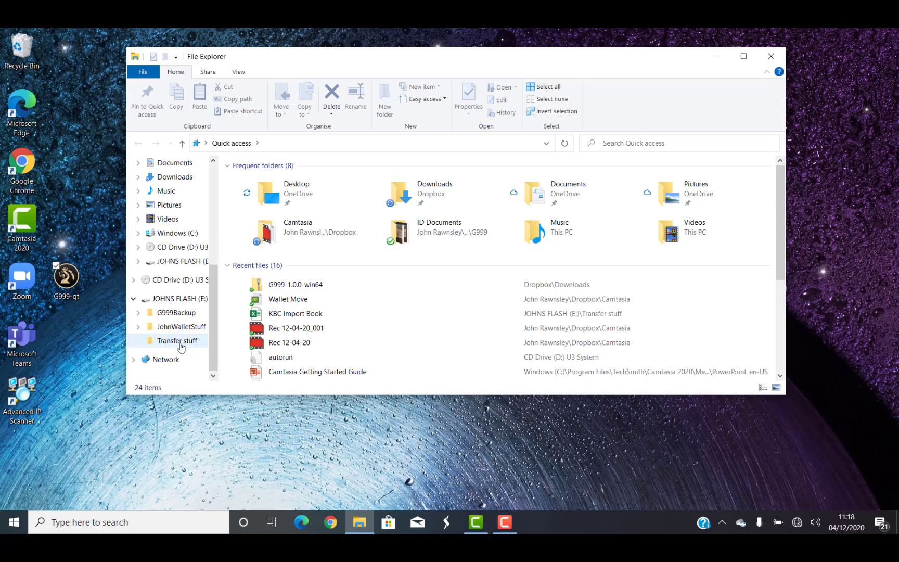
pyautogui.click(177, 314)
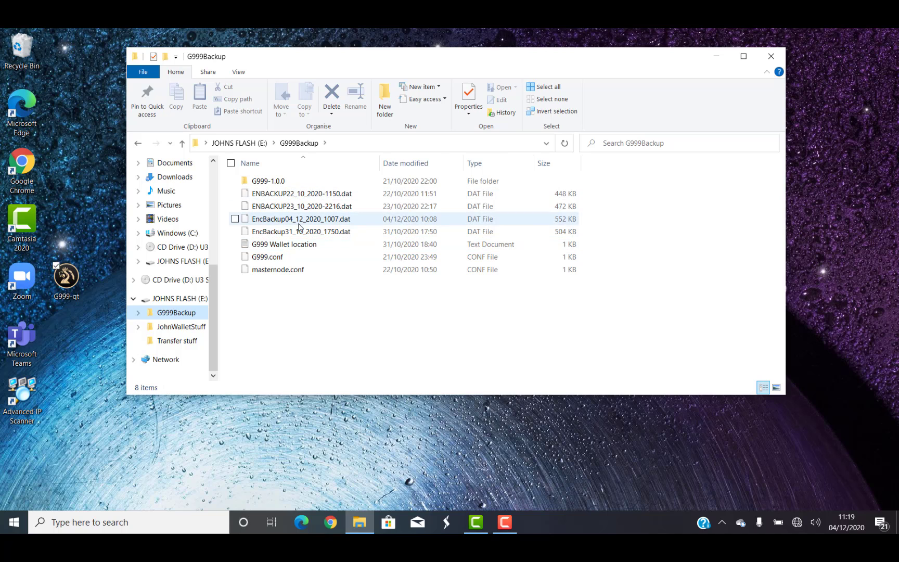
pyautogui.click(283, 257)
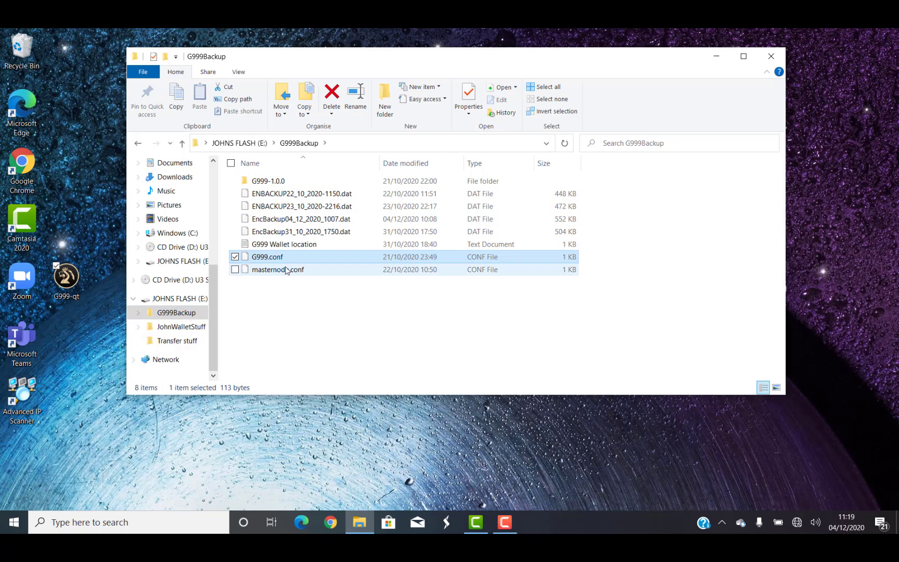
pyautogui.keyDown('shift'); pyautogui.click(286, 270); pyautogui.keyUp('shift')
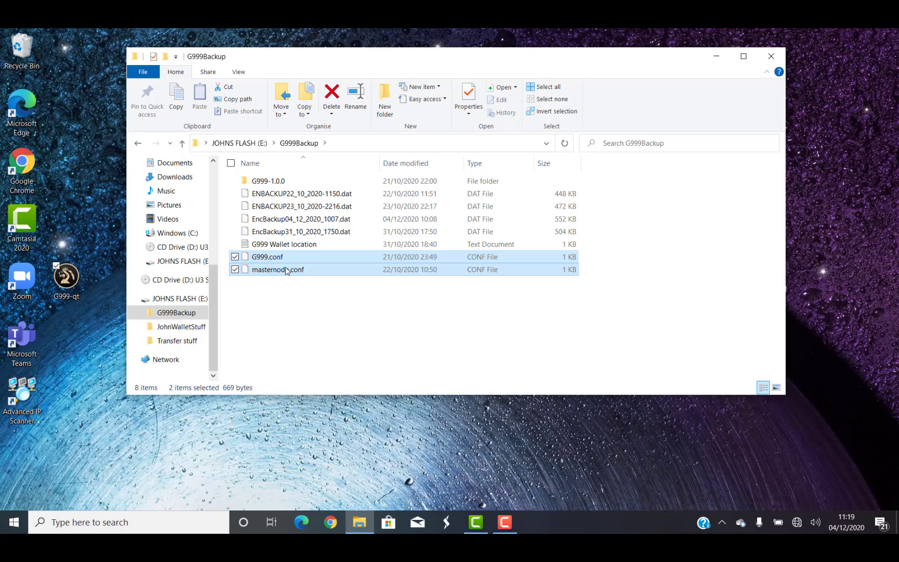
pyautogui.hotkey('ctrl', 'c')
# Open C:\G999\Data in a second window beside the narrowed G999Backup window.
pyautogui.click(784, 281)
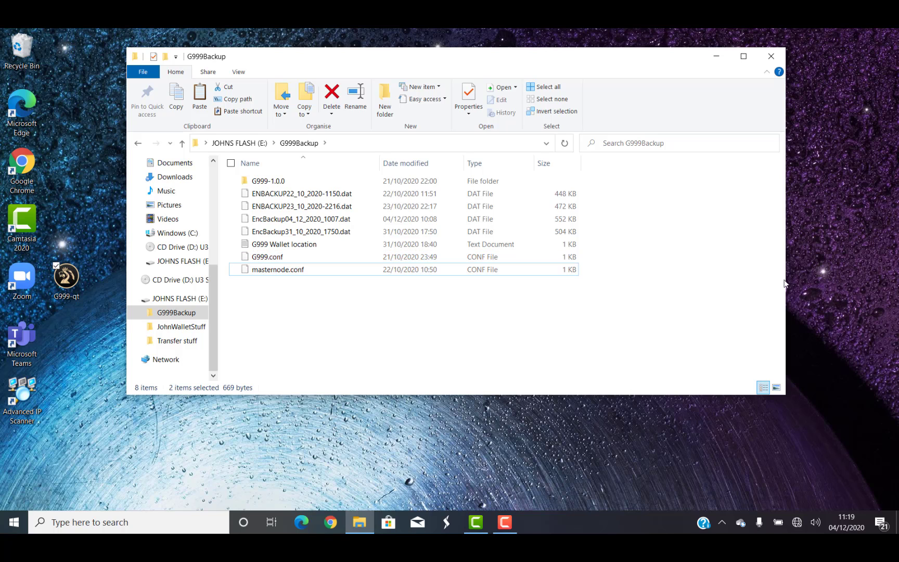
pyautogui.moveTo(787, 277); pyautogui.dragTo(362, 296)
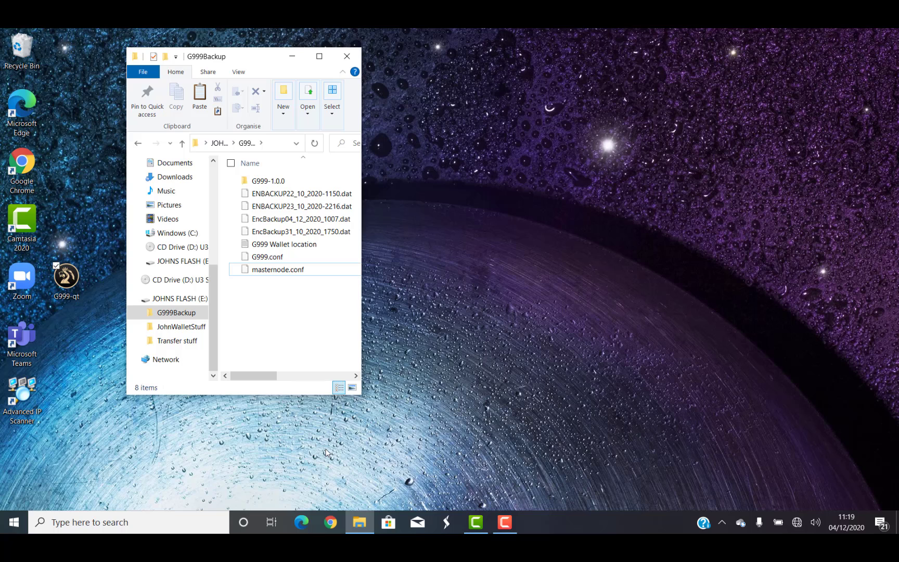
pyautogui.rightClick(357, 530)
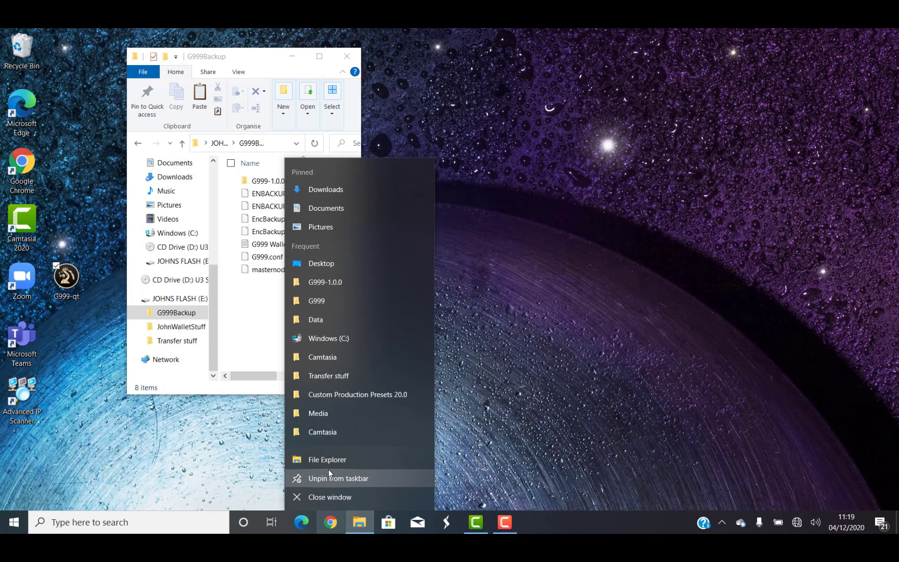
pyautogui.click(329, 320)
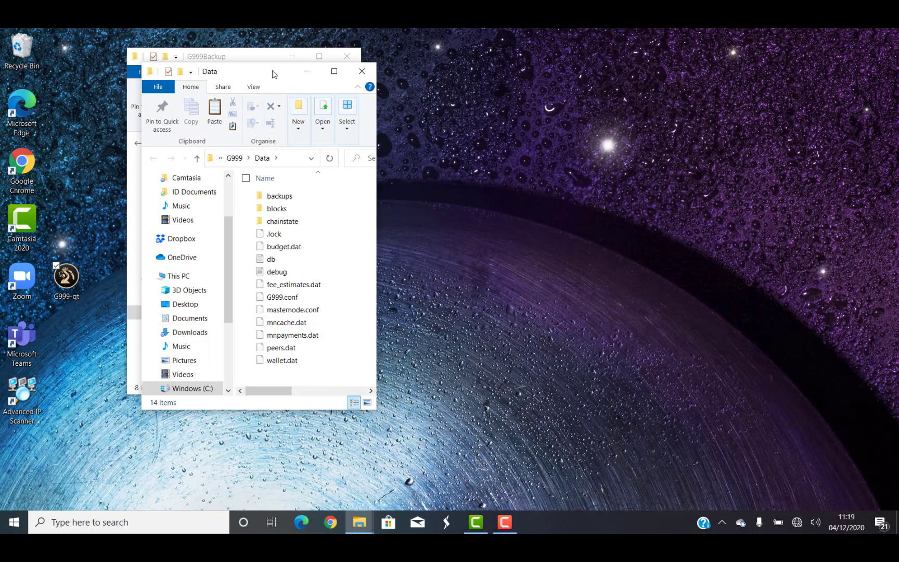
pyautogui.moveTo(274, 74); pyautogui.dragTo(511, 55)
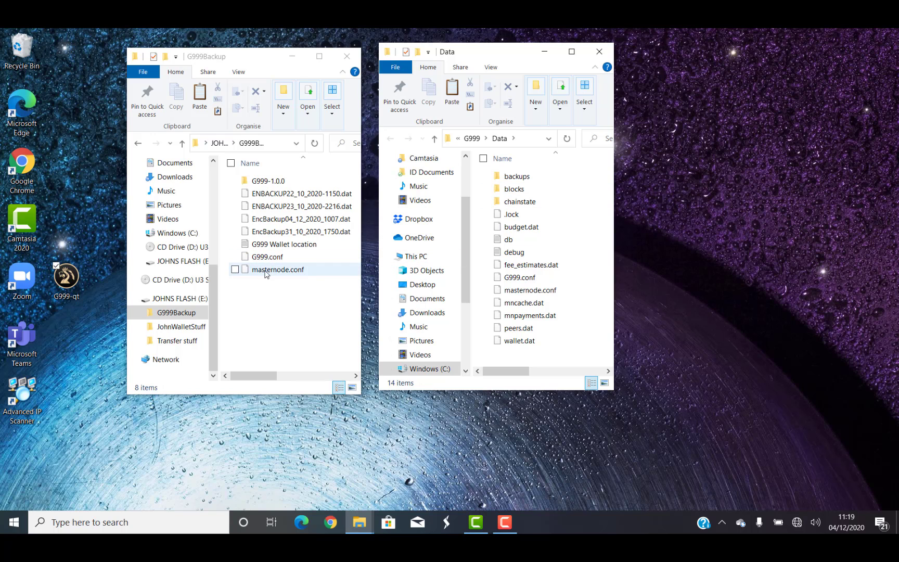
# Copy masternode.conf and G999.conf into Data, replacing the existing files.
pyautogui.moveTo(265, 274); pyautogui.dragTo(531, 328)
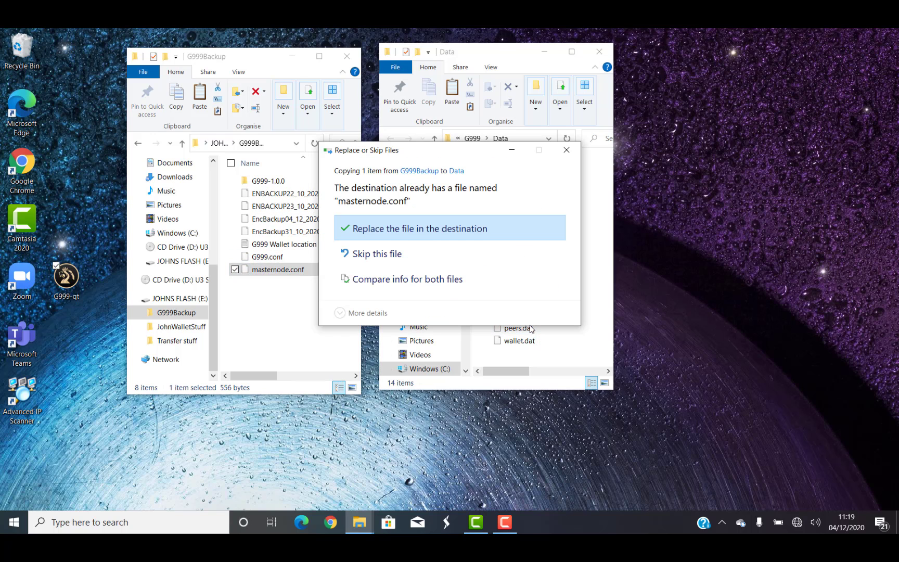
pyautogui.click(384, 231)
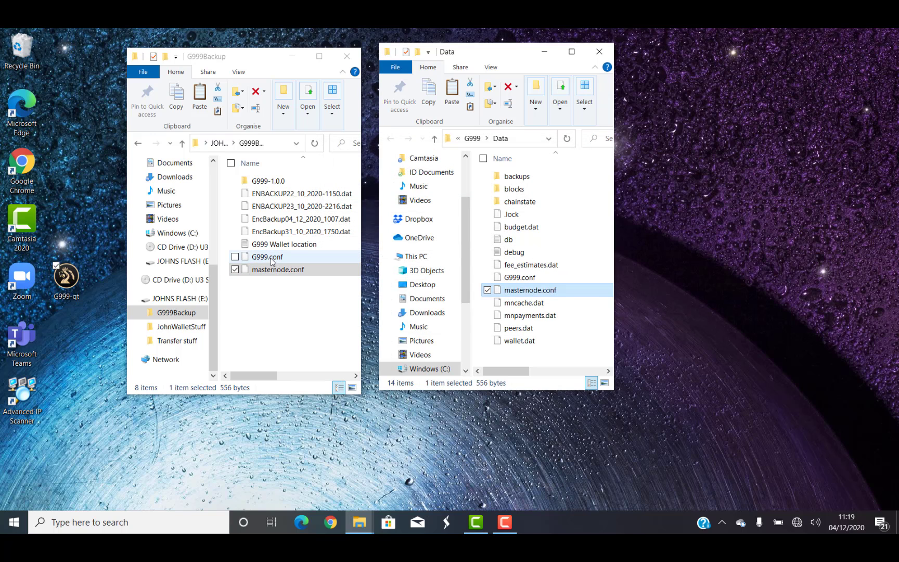
pyautogui.moveTo(271, 262); pyautogui.dragTo(533, 279)
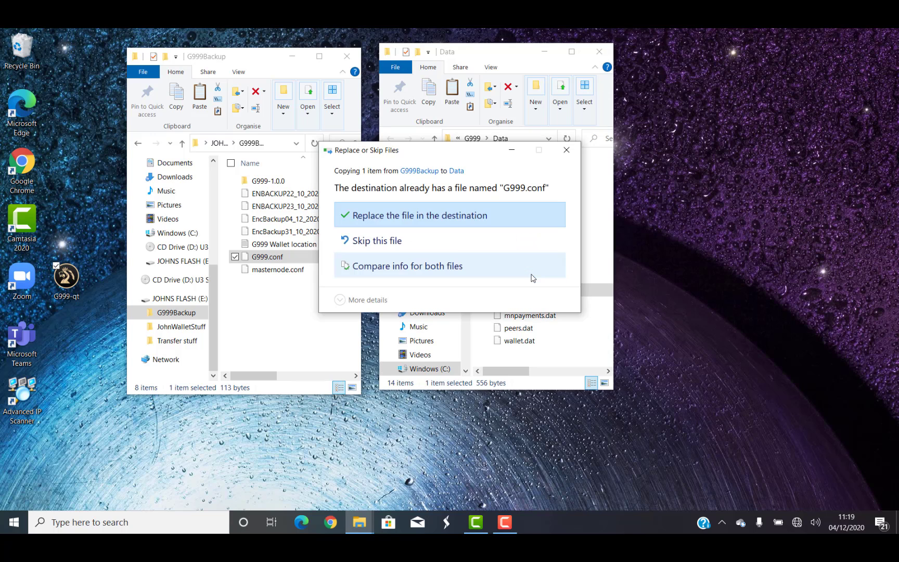
pyautogui.click(441, 219)
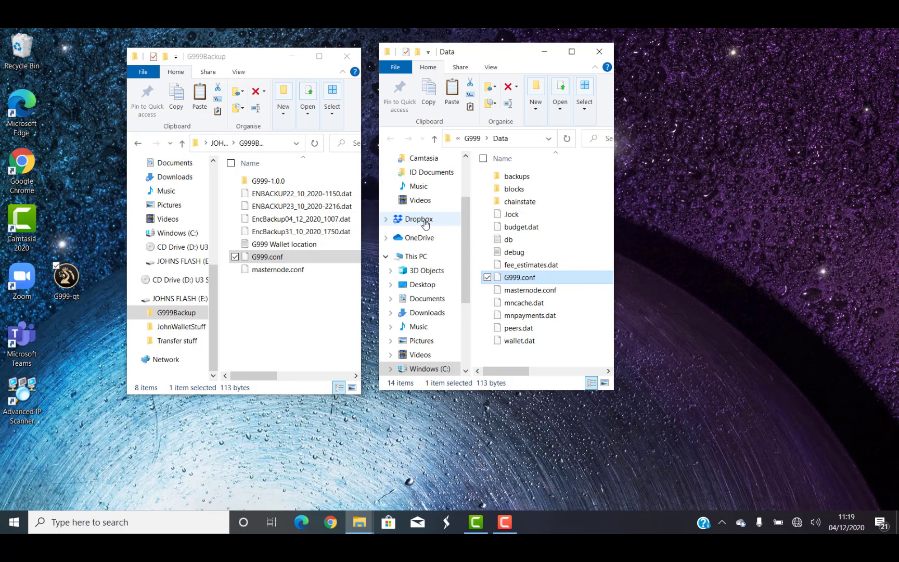
pyautogui.click(299, 225)
# Copy EncBackup04_12_2020_1007.dat from the flash drive into the G999 Data folder.
pyautogui.moveTo(299, 225); pyautogui.dragTo(548, 321)
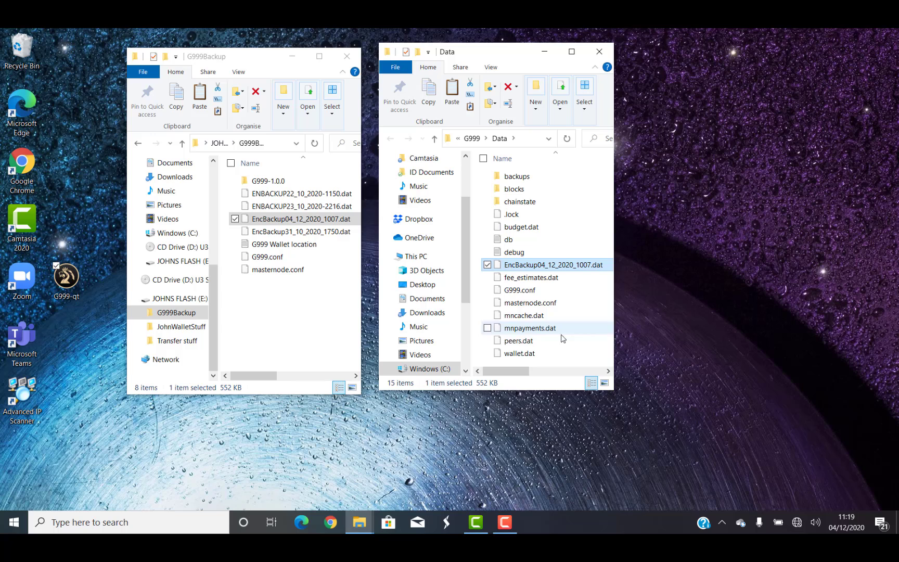
pyautogui.rightClick(514, 356)
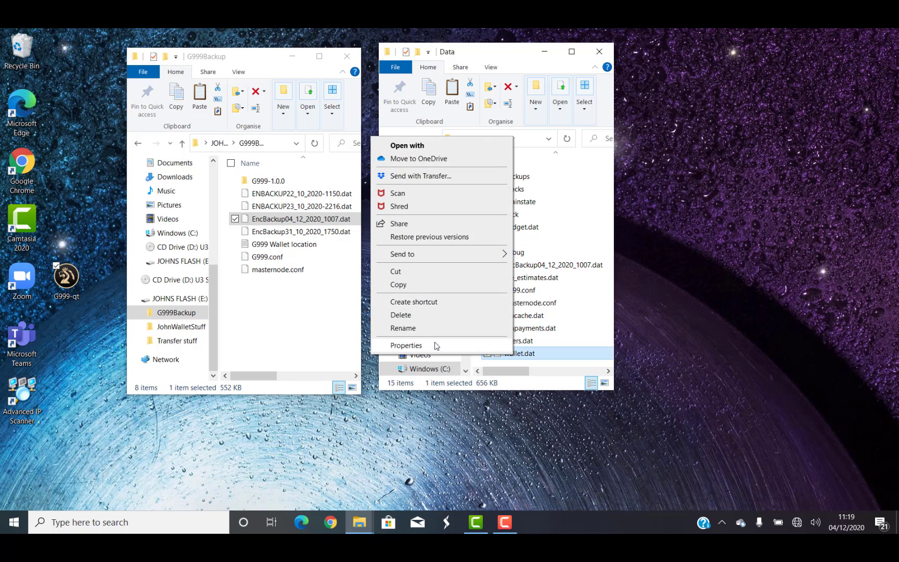
pyautogui.click(424, 315)
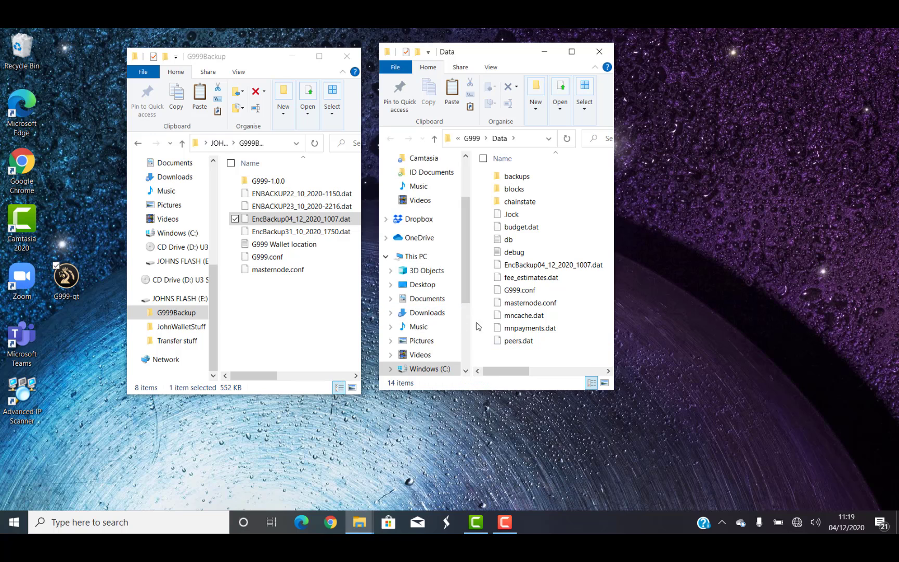
# Rename the copied backup to wallet.dat and close the Data folder window.
pyautogui.rightClick(530, 269)
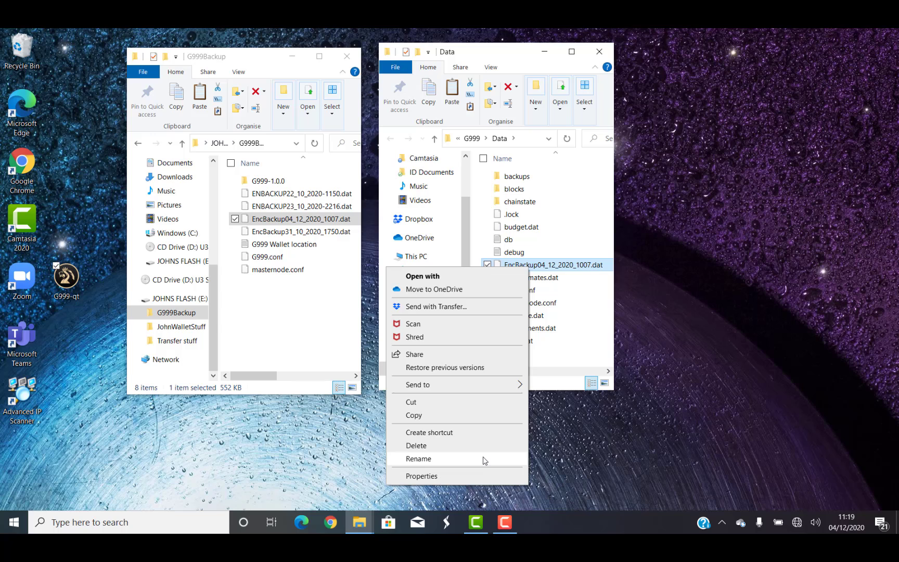
pyautogui.click(483, 459)
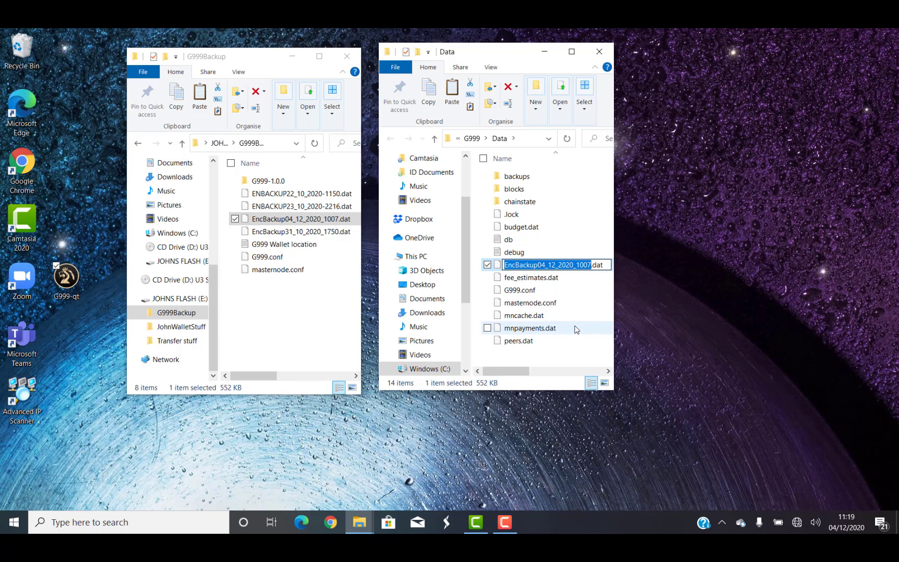
pyautogui.write('wallet')
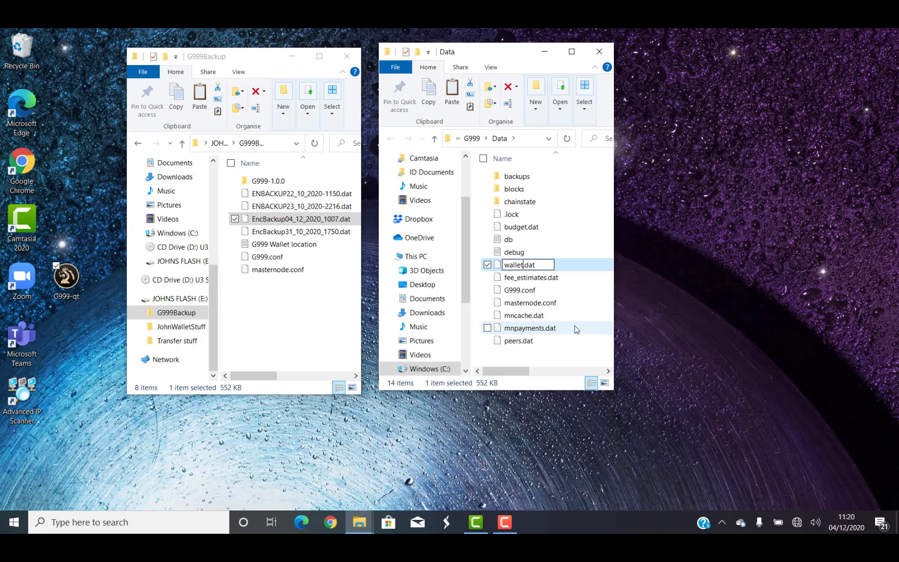
pyautogui.click(586, 361)
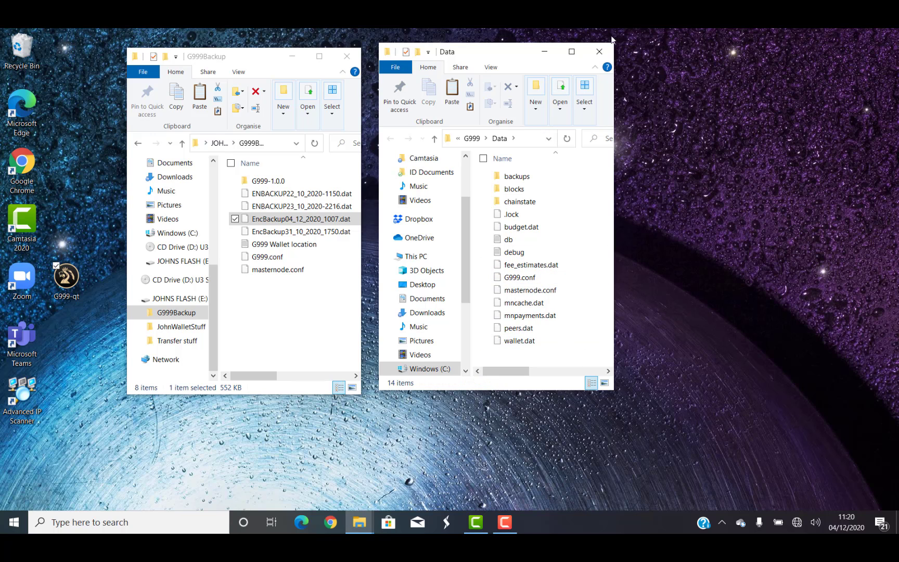
pyautogui.click(600, 51)
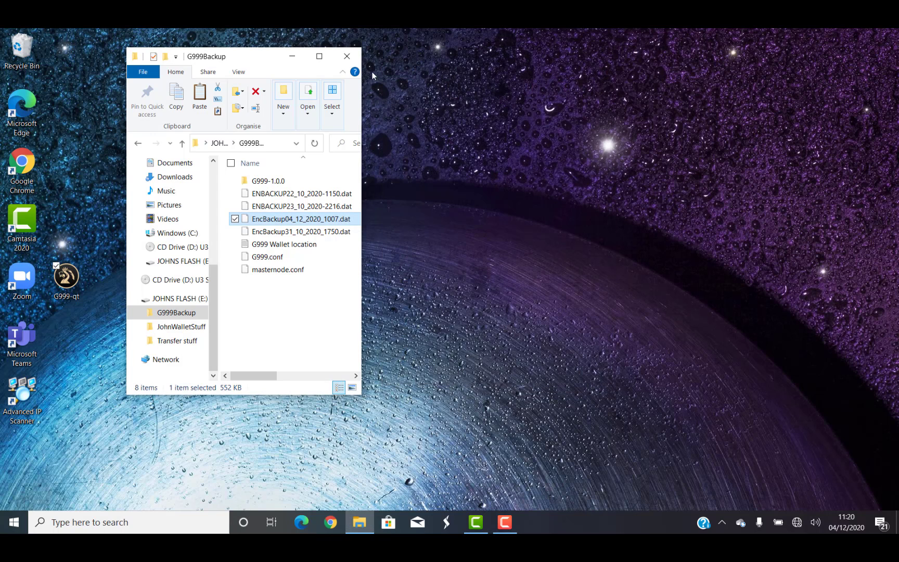
# Launch G999 Core on the restored wallet, review transactions, and confirm 80135.73 available and 1580133.73 total.
pyautogui.click(347, 56)
pyautogui.doubleClick(77, 288)
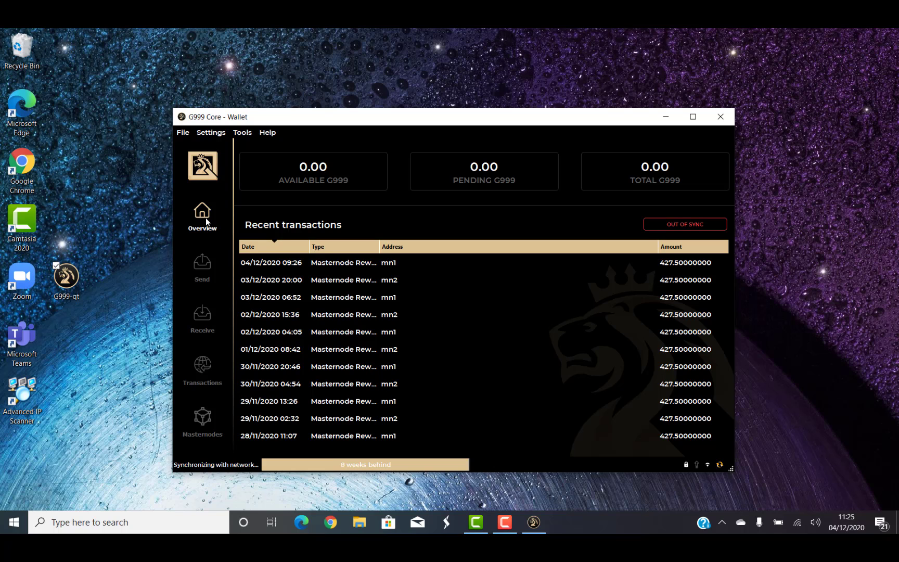
pyautogui.click(201, 367)
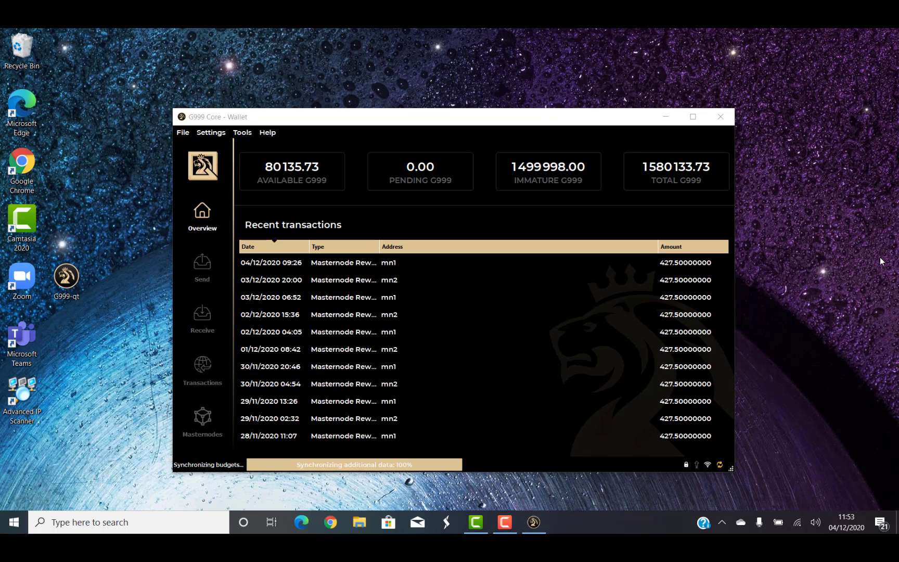
pyautogui.click(200, 379)
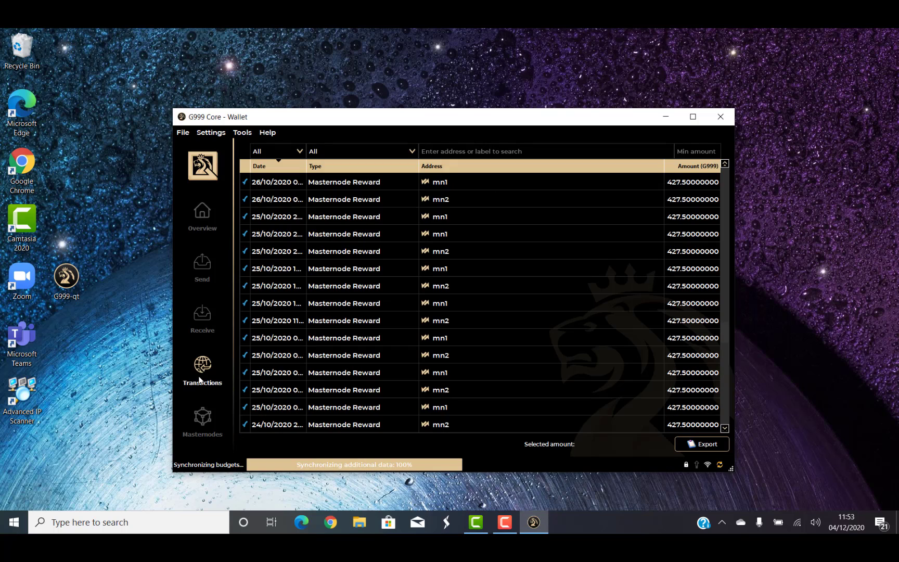
pyautogui.click(206, 215)
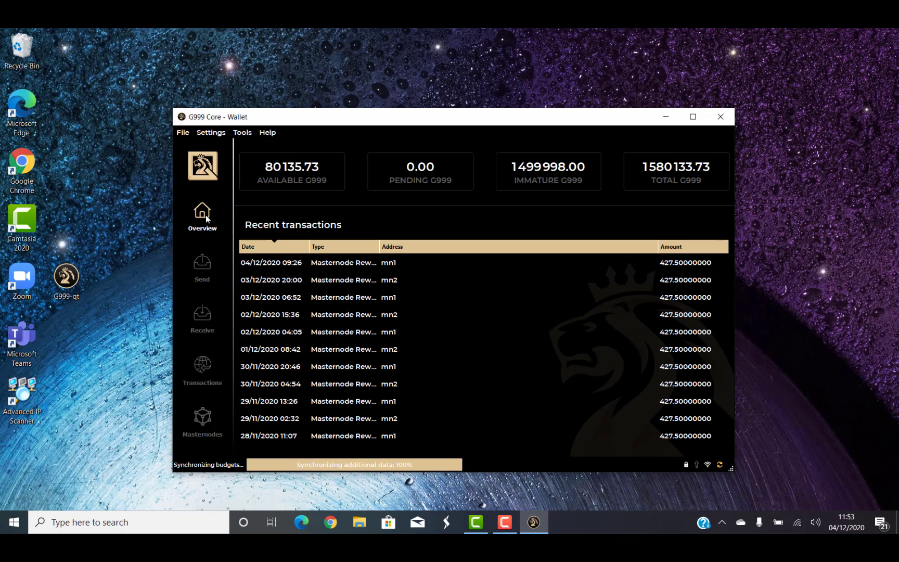
# Start a wallet backup and navigate to the flash drive's G999Backup folder.
pyautogui.click(213, 133)
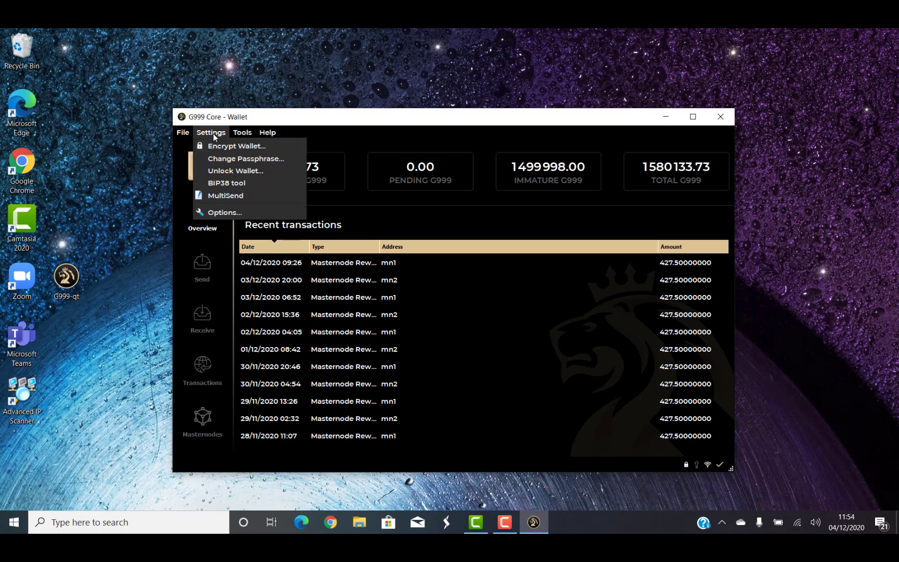
pyautogui.click(207, 134)
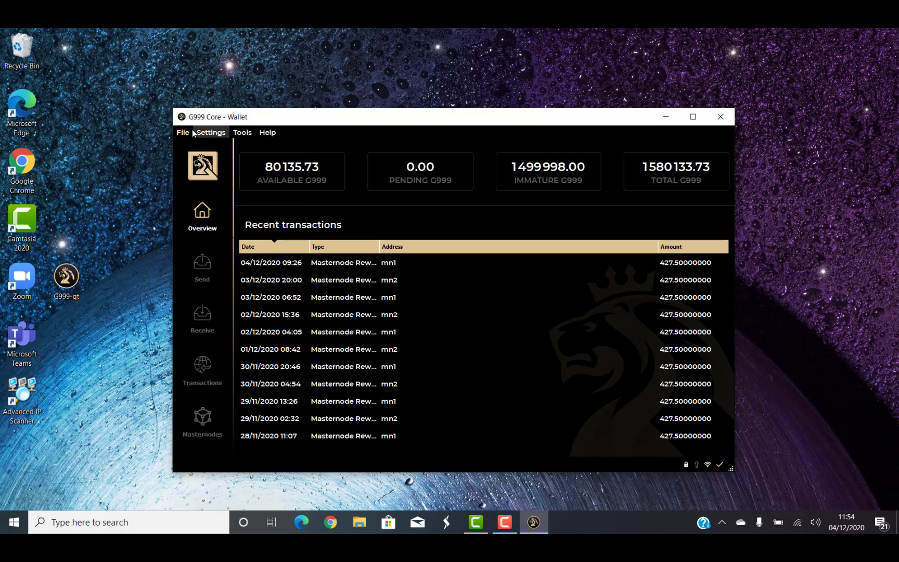
pyautogui.click(185, 133)
pyautogui.click(199, 160)
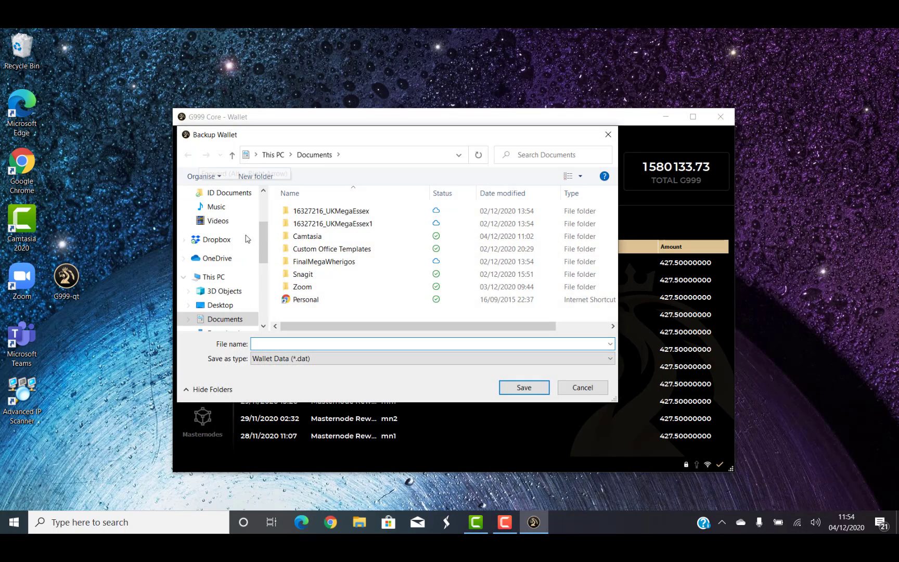
pyautogui.click(263, 326)
pyautogui.click(264, 326)
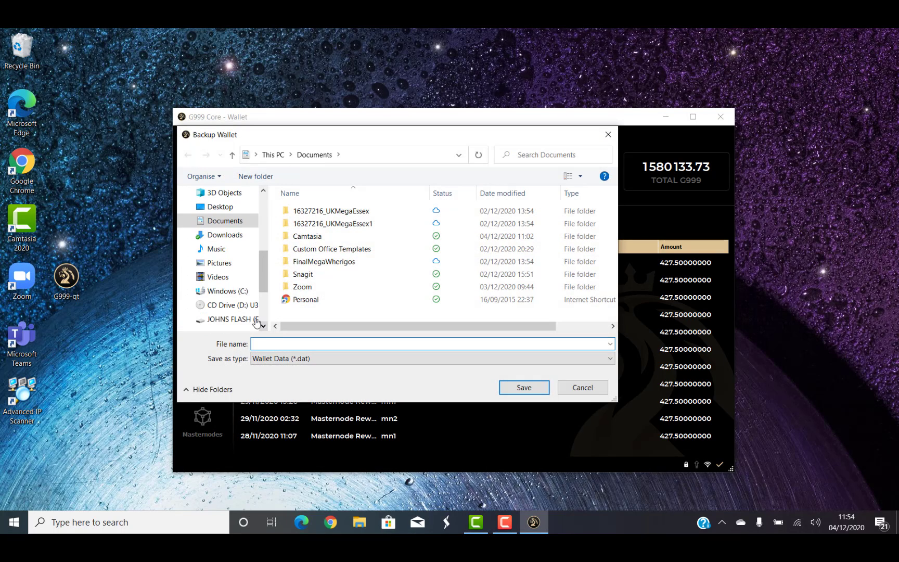
pyautogui.click(239, 319)
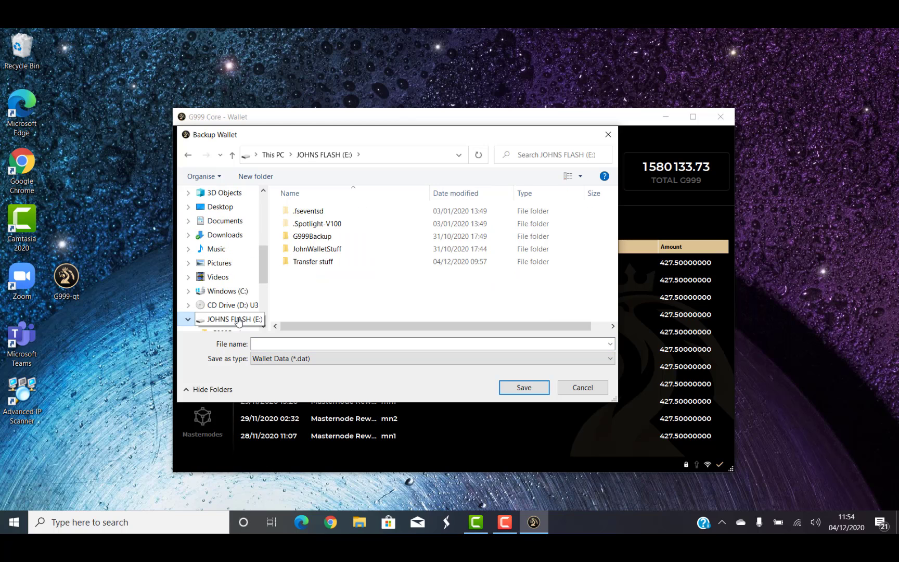
pyautogui.doubleClick(312, 236)
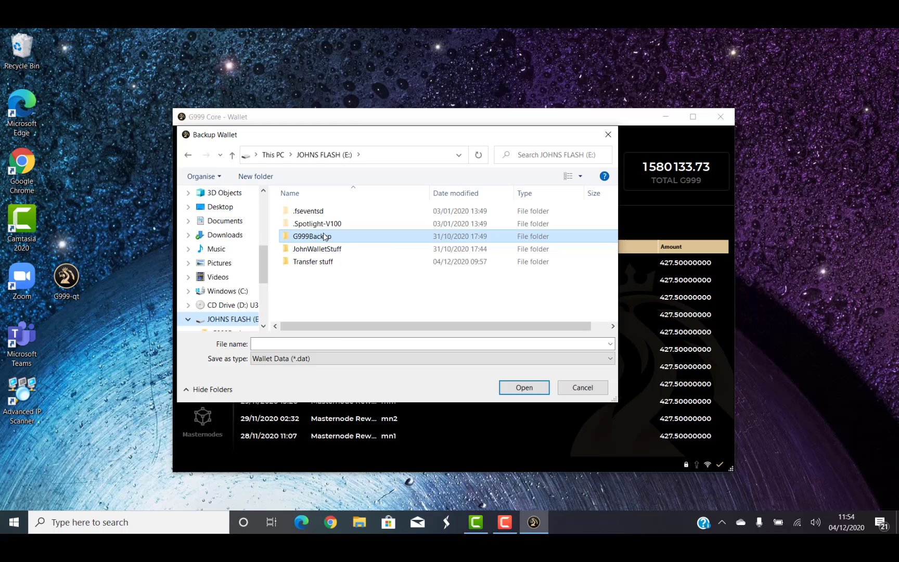
# Save the backup as EncBackup04_12_2020_1154.dat, adapting the existing 1007 backup's name.
pyautogui.click(325, 237)
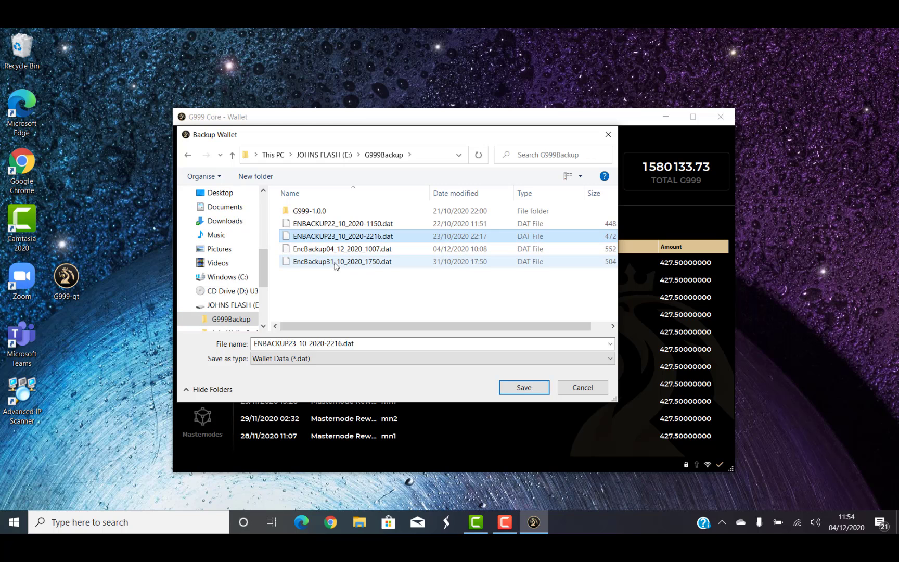
pyautogui.click(341, 250)
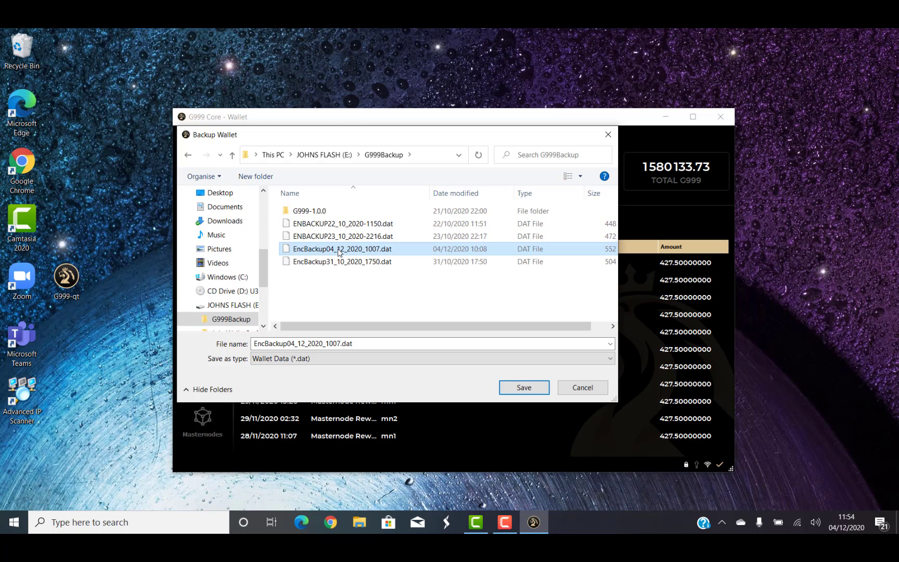
pyautogui.click(341, 343)
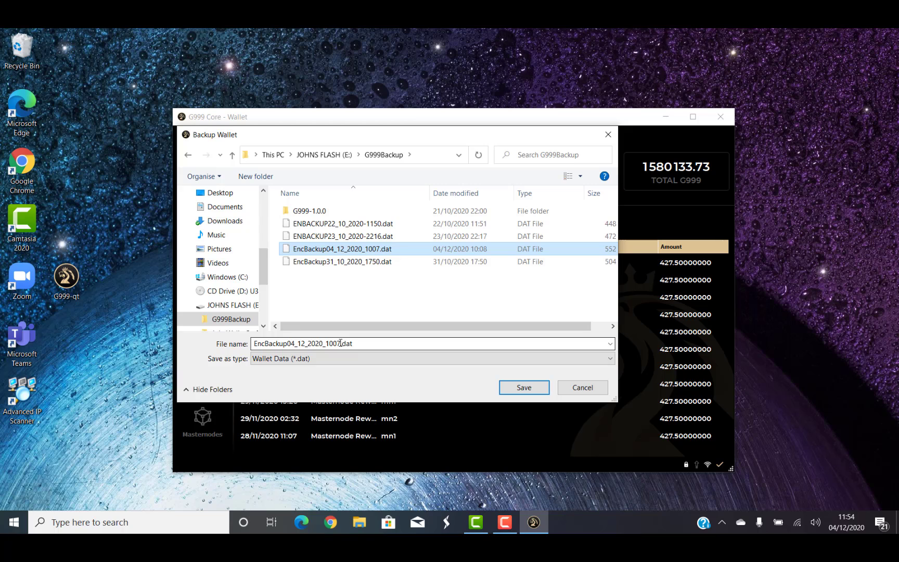
pyautogui.doubleClick(340, 344)
pyautogui.click(409, 346)
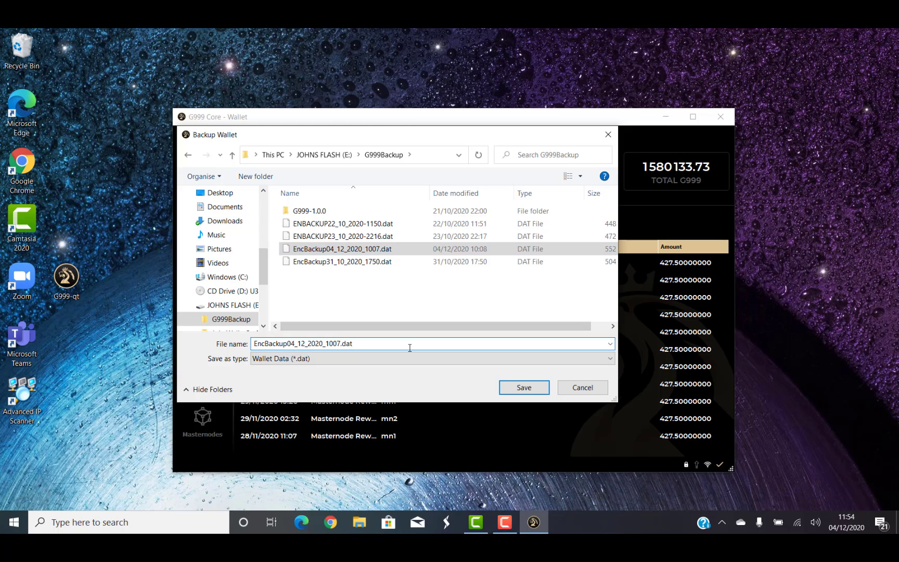
pyautogui.press('Left')
pyautogui.press('Left')
pyautogui.press('Left')
pyautogui.press('Left')
pyautogui.press('BackSpace')
pyautogui.press('BackSpace')
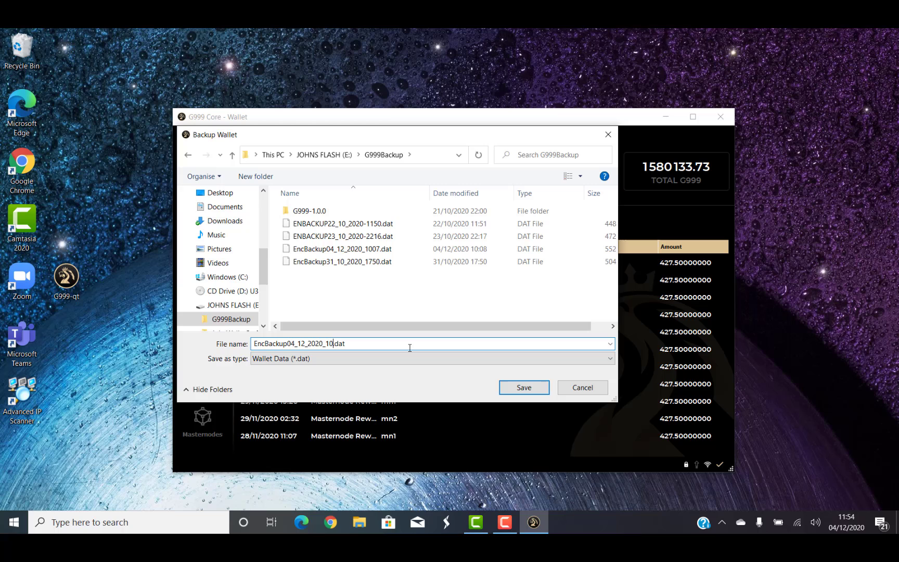
pyautogui.press('BackSpace')
pyautogui.write('154')
pyautogui.click(524, 388)
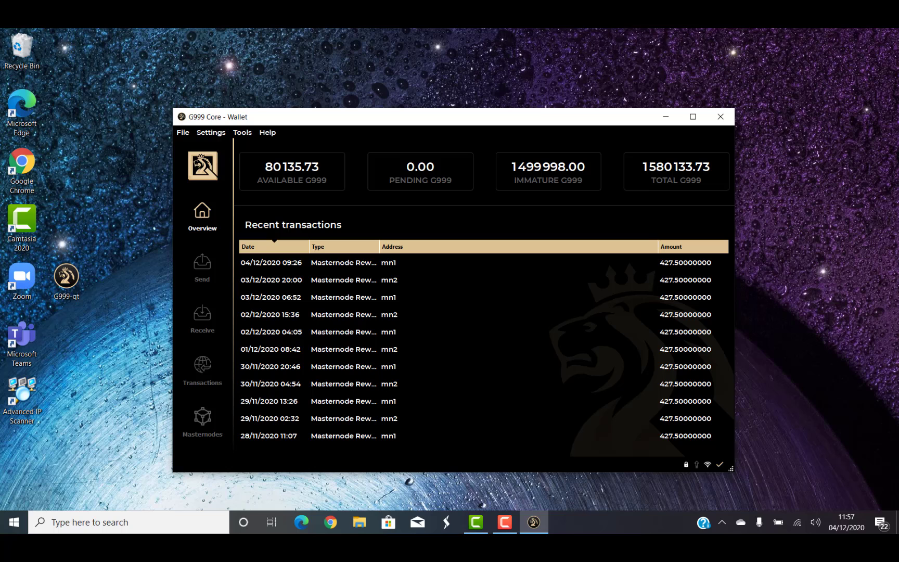
# Unlock the wallet from Settings with its passphrase and confirm Lock Wallet is now offered.
pyautogui.click(211, 133)
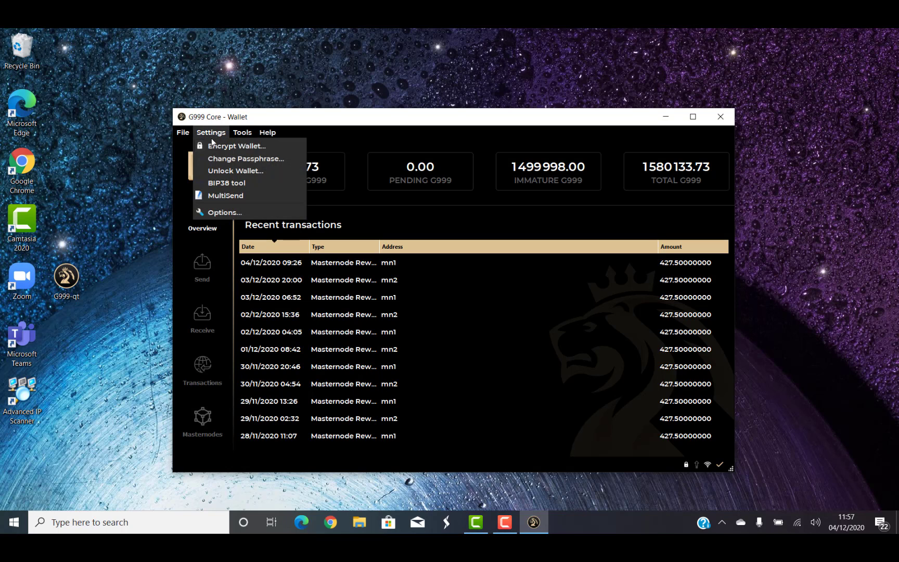
pyautogui.click(222, 173)
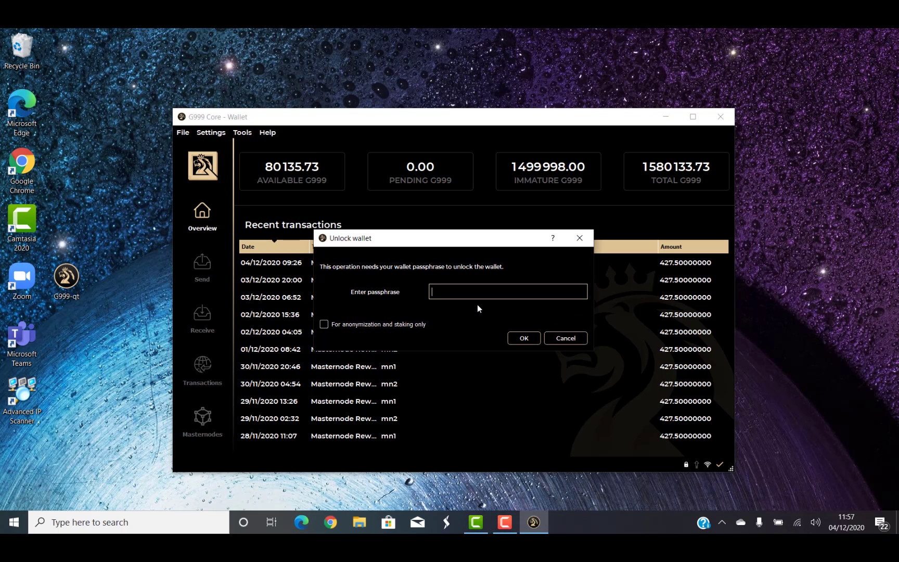
pyautogui.write('••••••')
pyautogui.press('capslock')
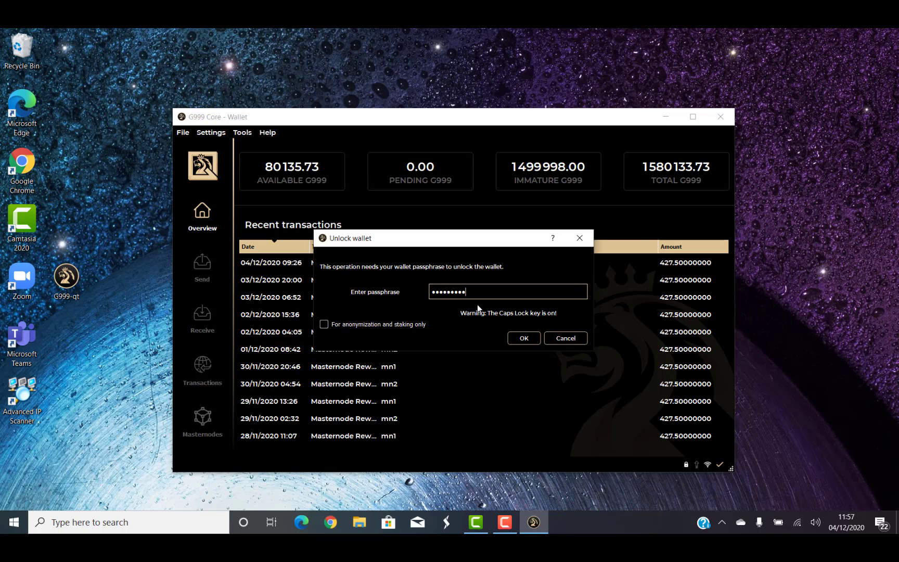
pyautogui.write('A')
pyautogui.press('capslock')
pyautogui.click(524, 337)
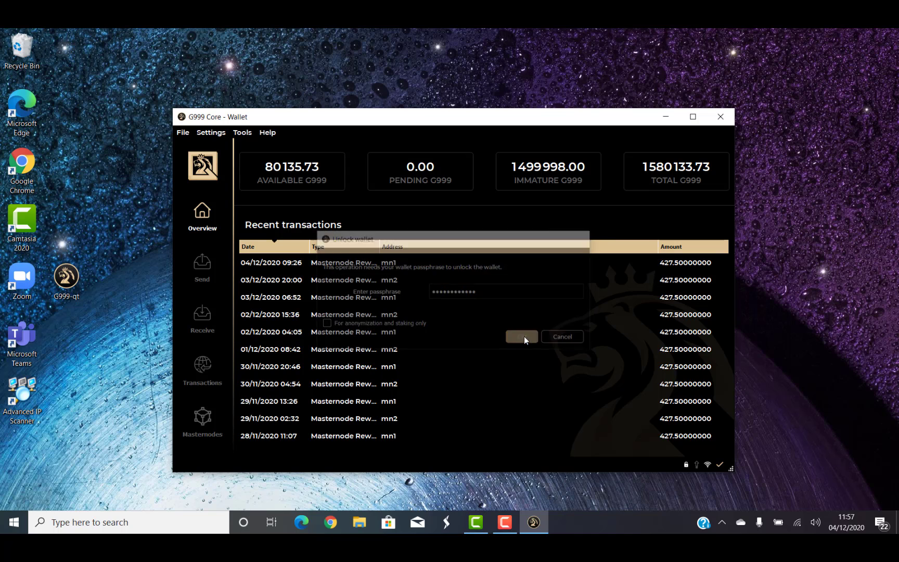
pyautogui.click(211, 134)
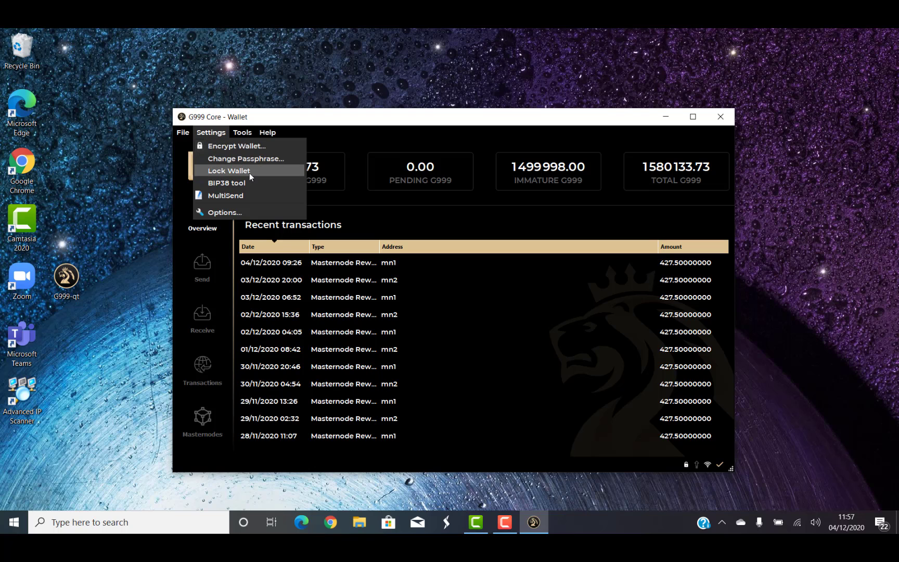